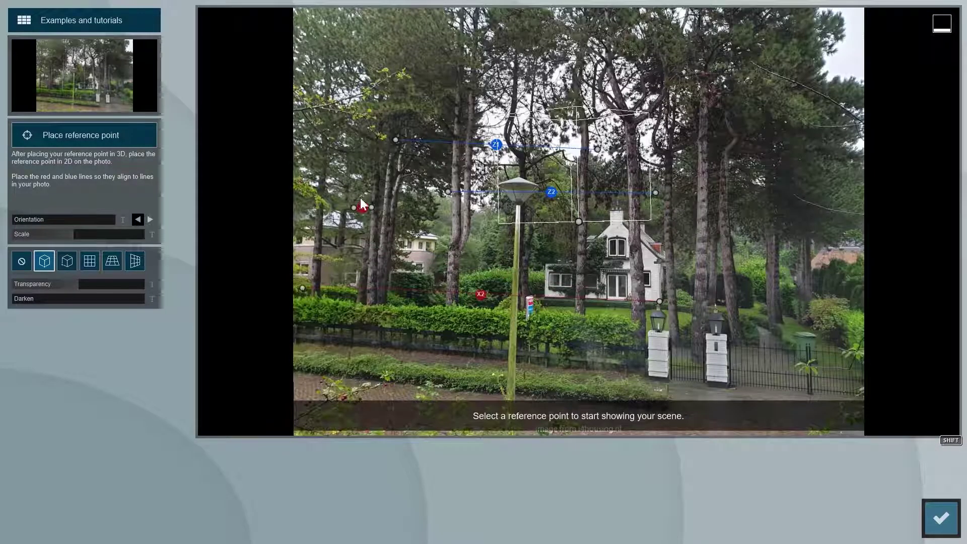
Step: Align the red X1 line with a horizontal photo edge and the blue Z2 line with a vertical one
left_click_drag(372, 208, 623, 210)
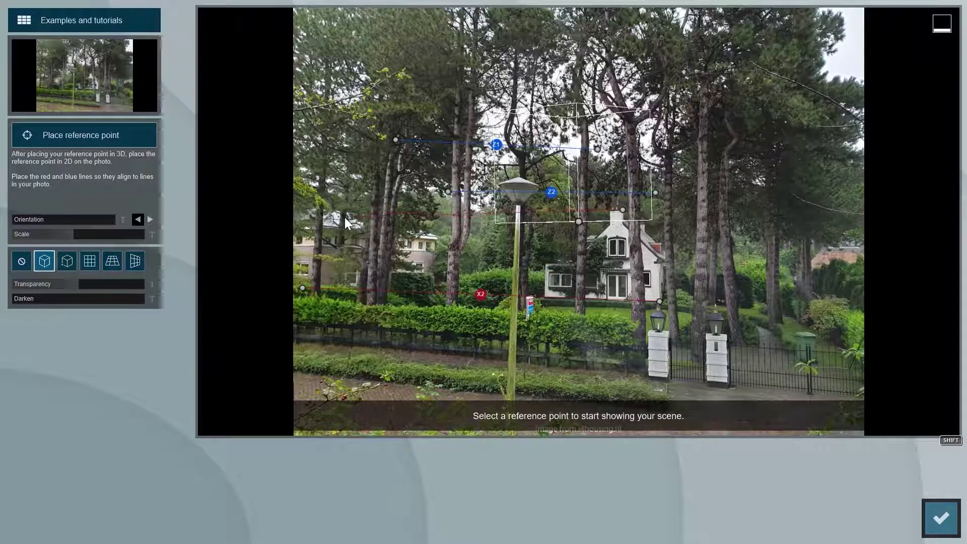
left_click_drag(447, 191, 659, 301)
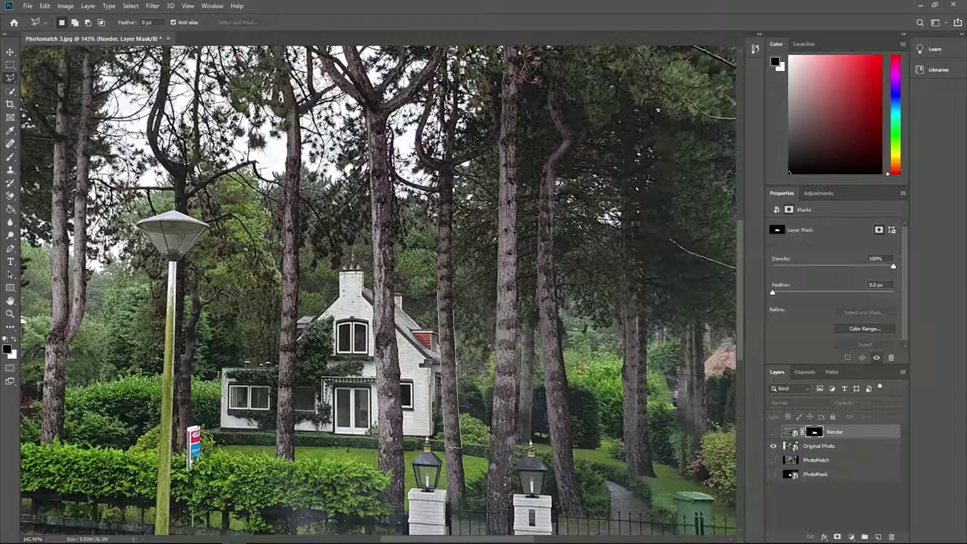
Step: Close the lasso selection around the old house, switch to Paint Bucket, and show the Render layer
left_click(440, 292)
key("g")
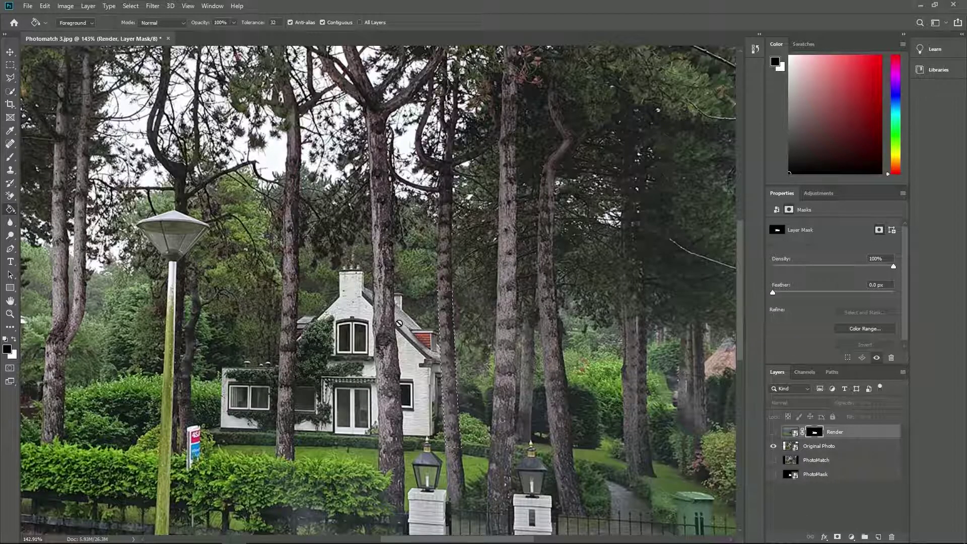
left_click(772, 432)
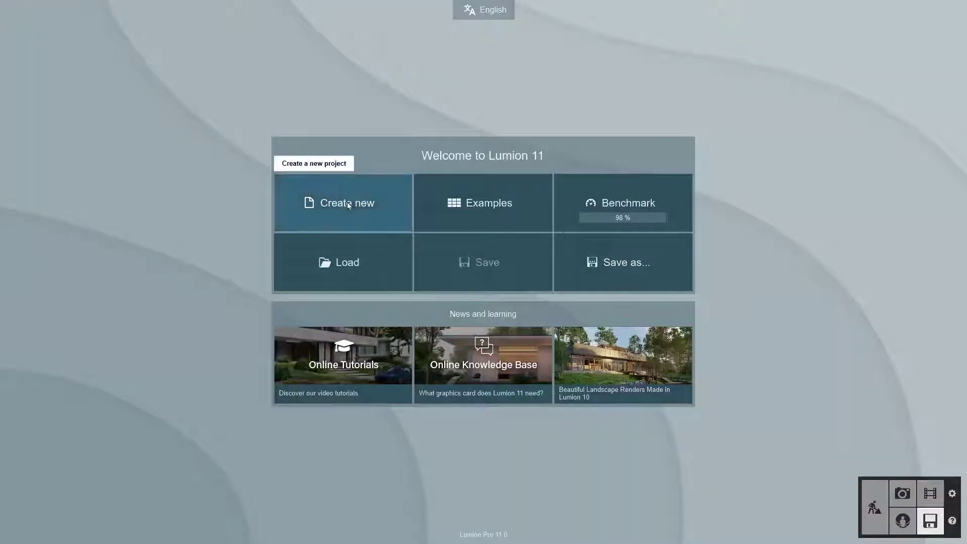
Step: Start a new plain grass project and place an imported building model in it
left_click(347, 201)
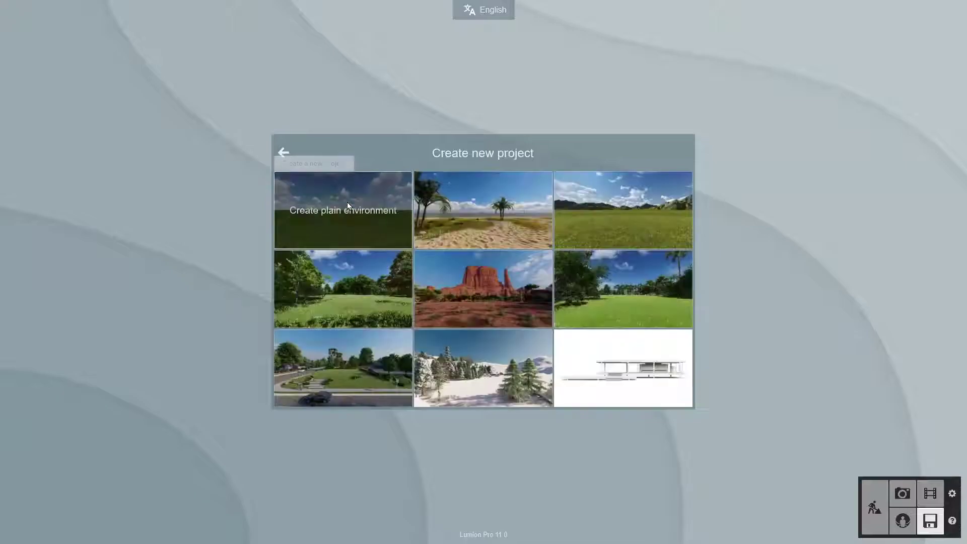
left_click(352, 193)
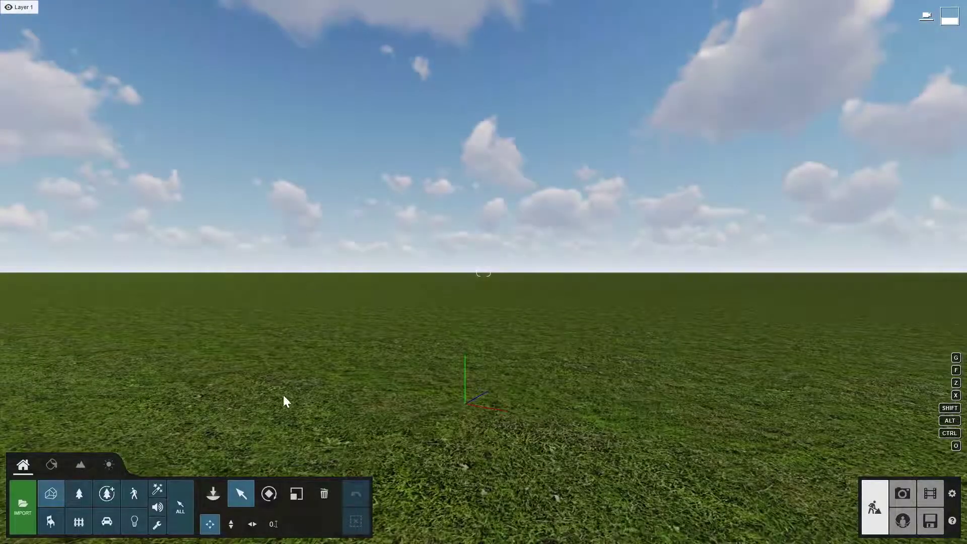
left_click(215, 495)
left_click(214, 495)
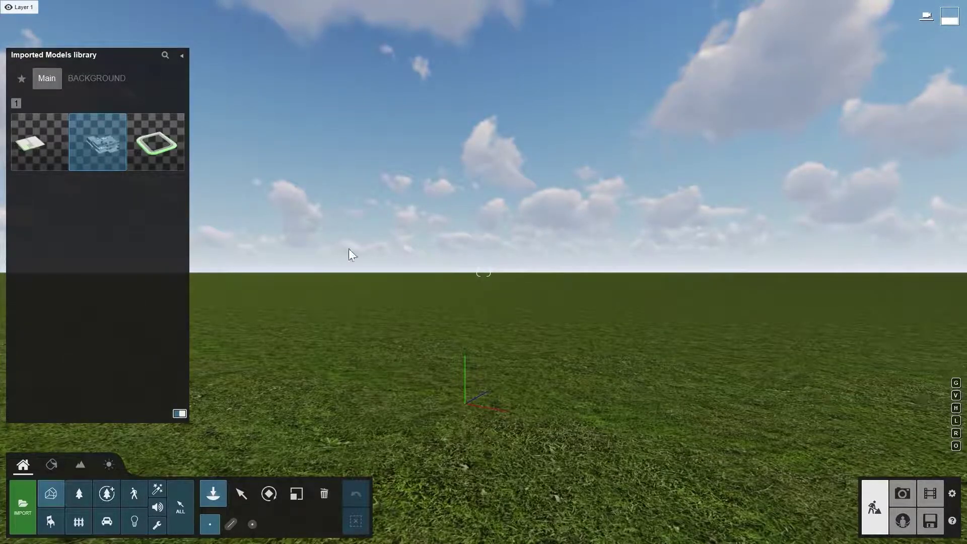
left_click(462, 361)
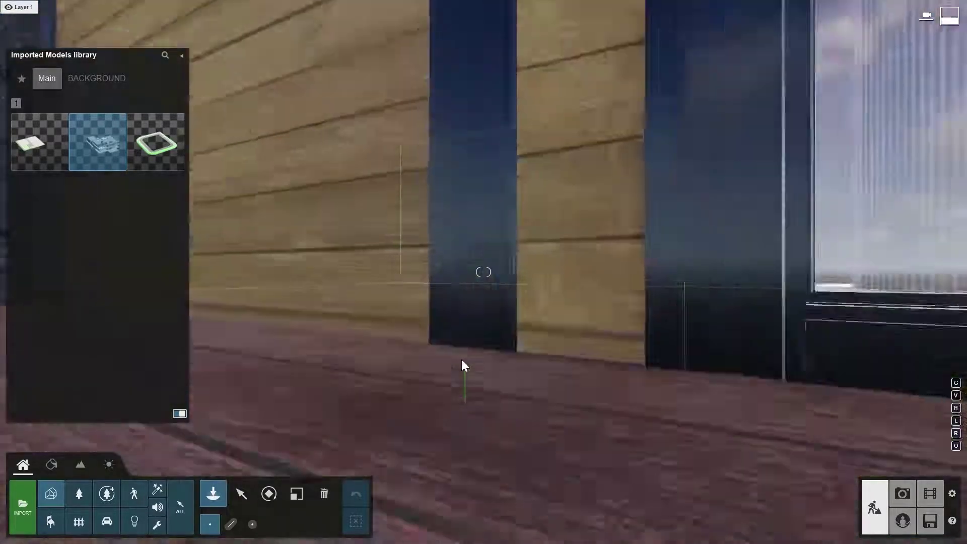
left_click(247, 495)
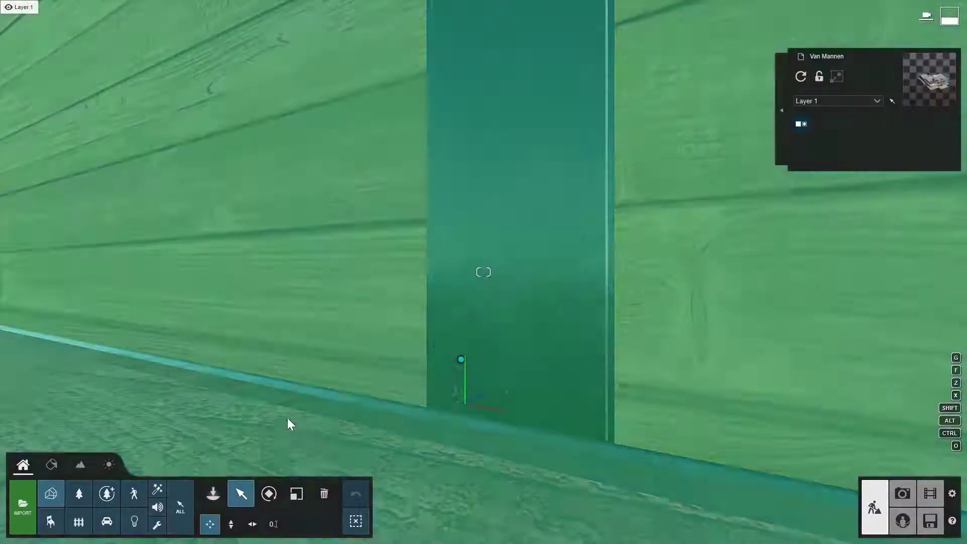
key("s")
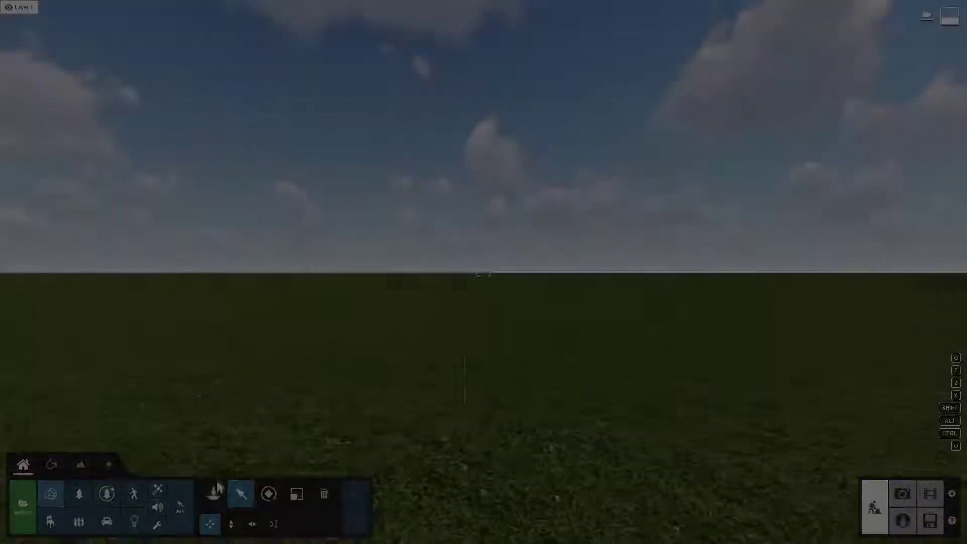
left_click(214, 492)
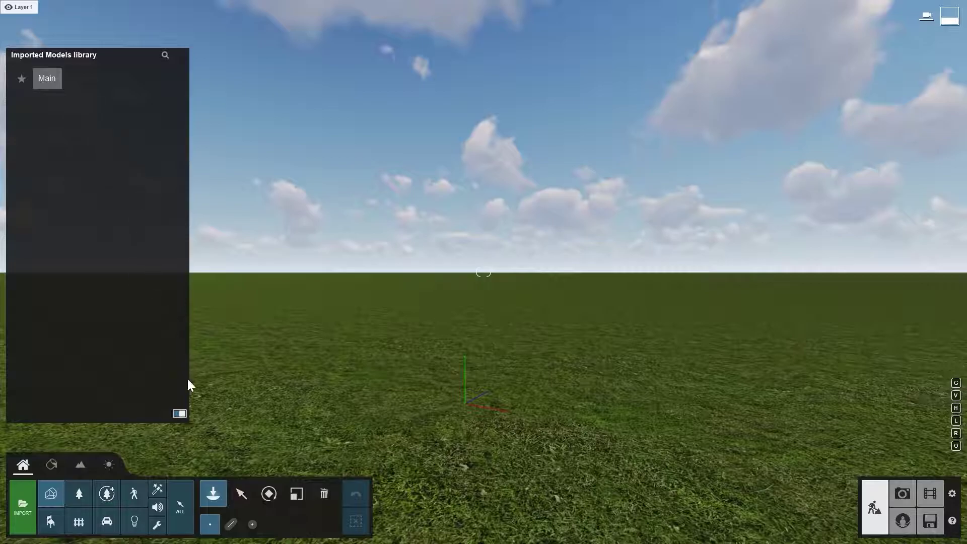
Step: Load the Residential home example project from the start screen's Examples
left_click(930, 521)
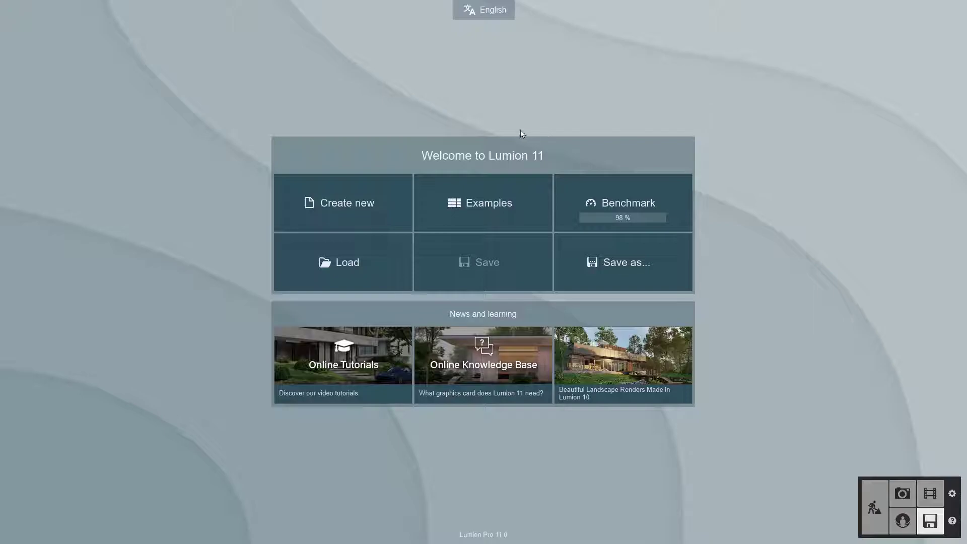
left_click(475, 202)
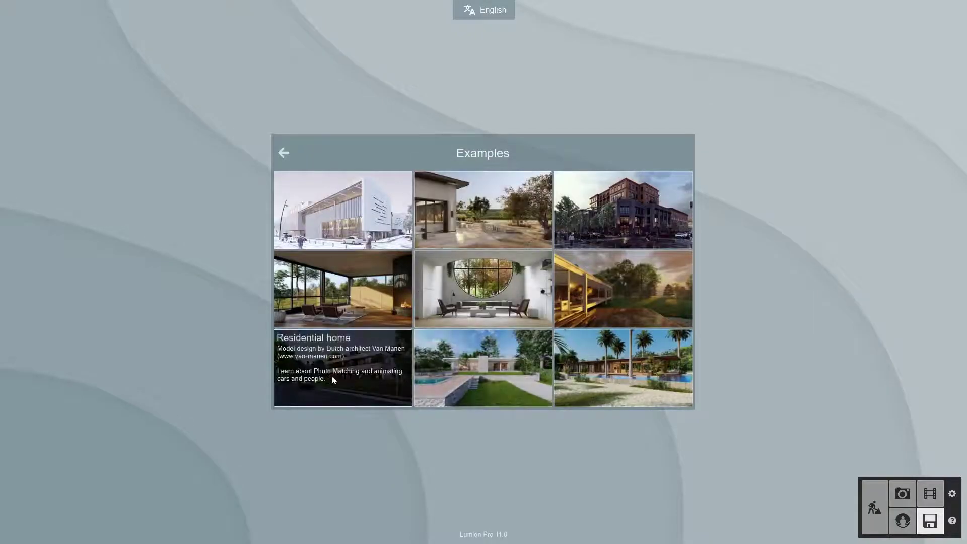
left_click(361, 370)
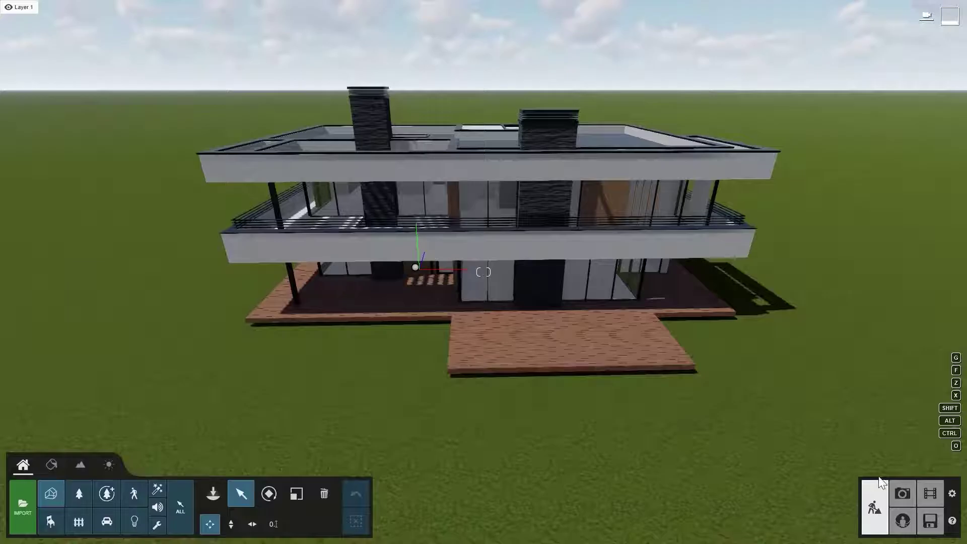
Step: Store the current camera view as photo 1 and add a Photo Matching effect
left_click(902, 493)
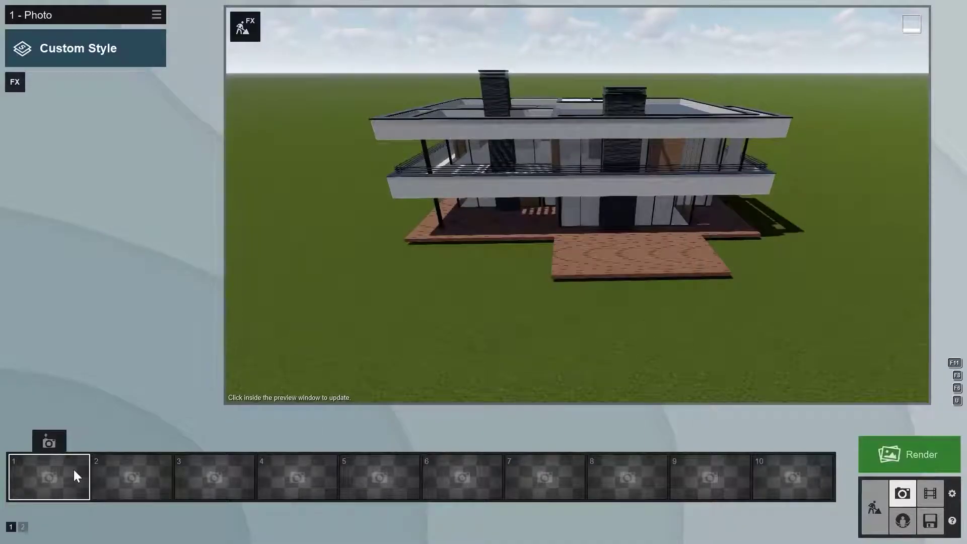
left_click(47, 444)
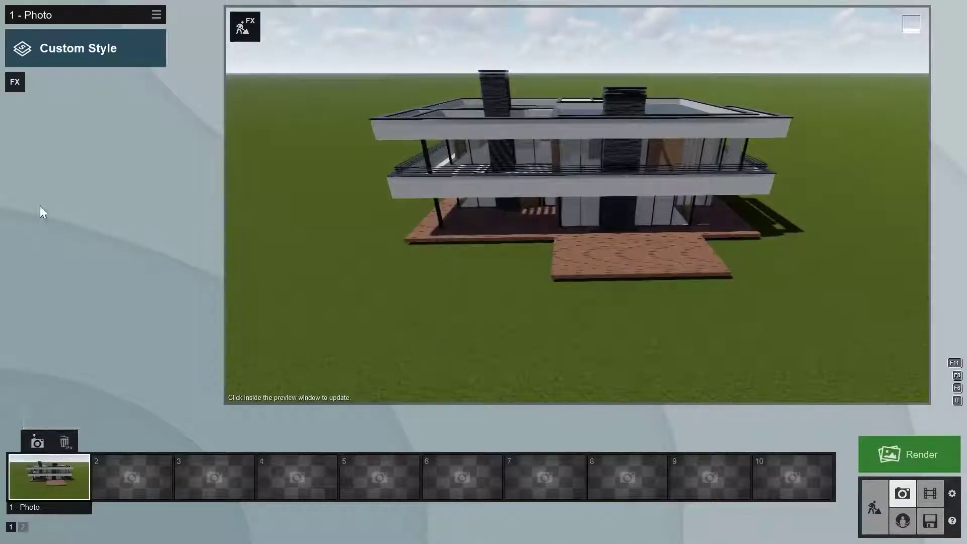
left_click(14, 83)
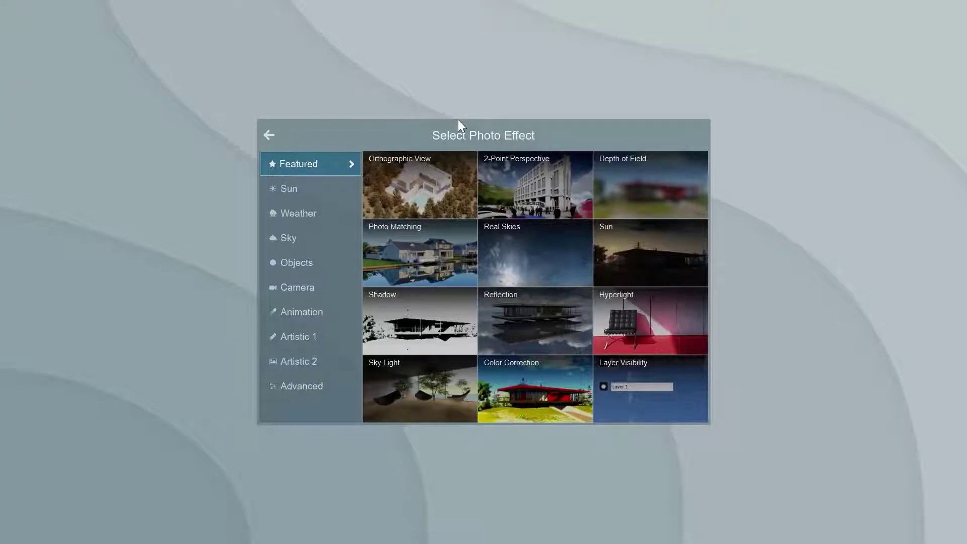
left_click(425, 241)
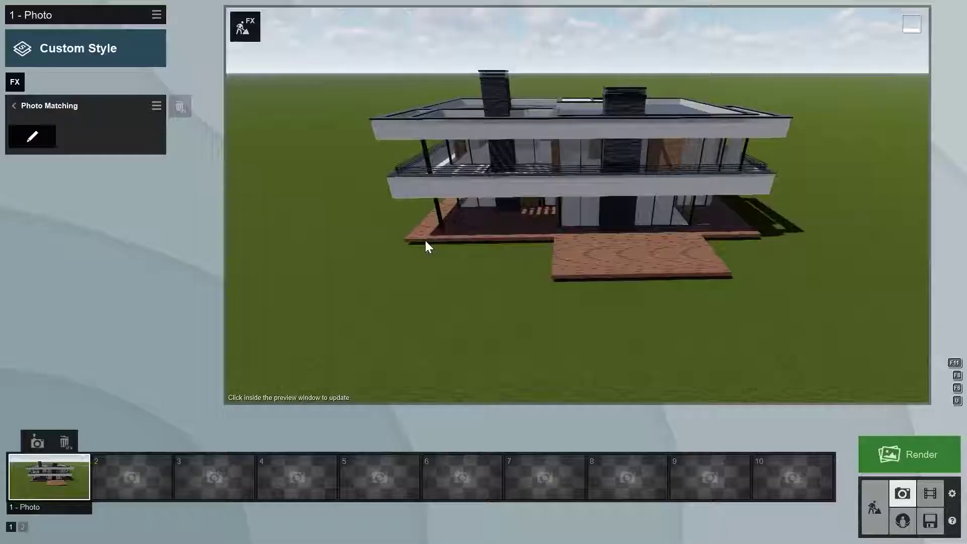
left_click(41, 139)
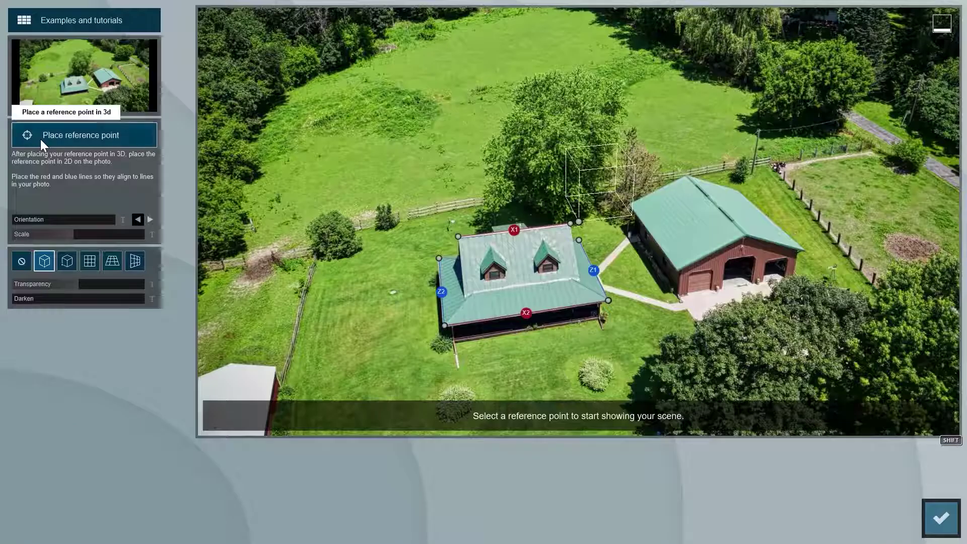
Step: Load the tree-lined street photo from disk as the Photo Matching background
left_click(78, 26)
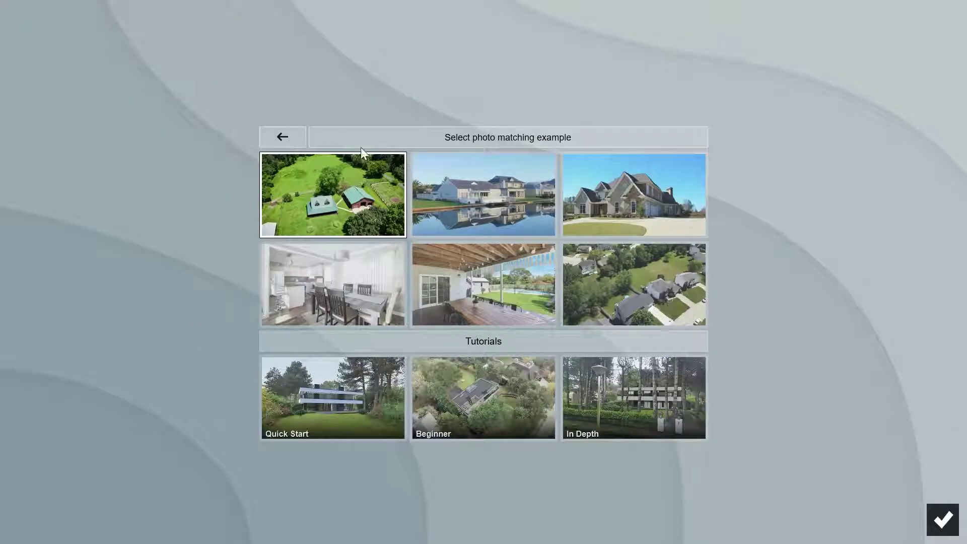
left_click(444, 191)
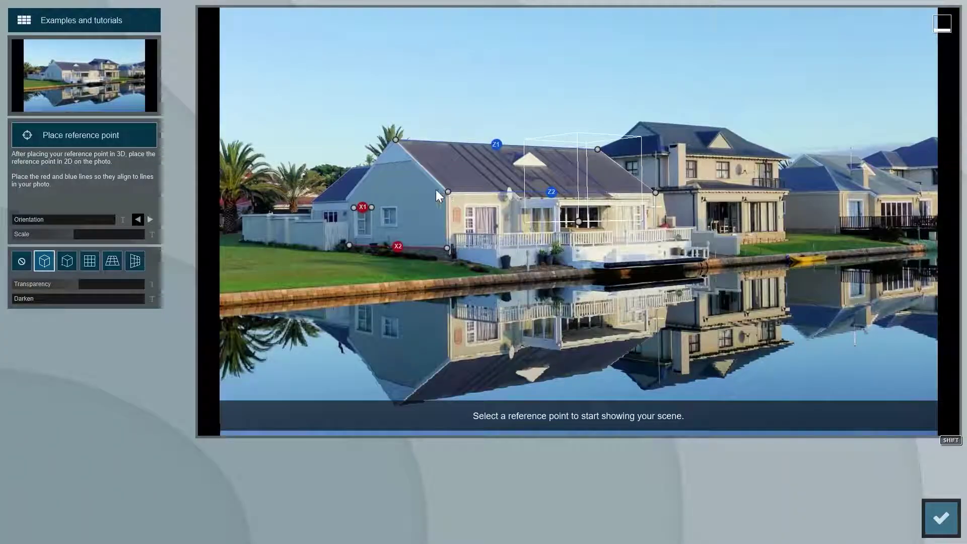
left_click(95, 94)
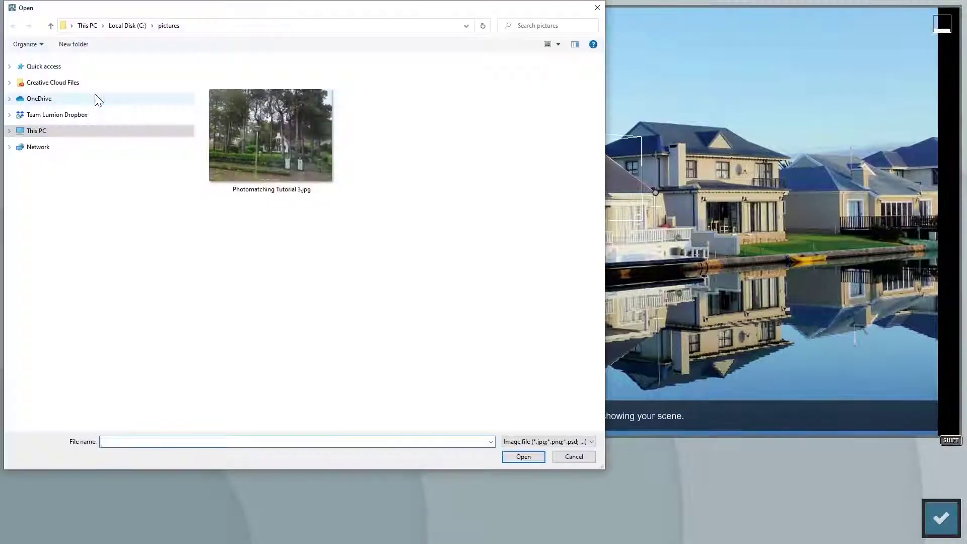
double_click(264, 151)
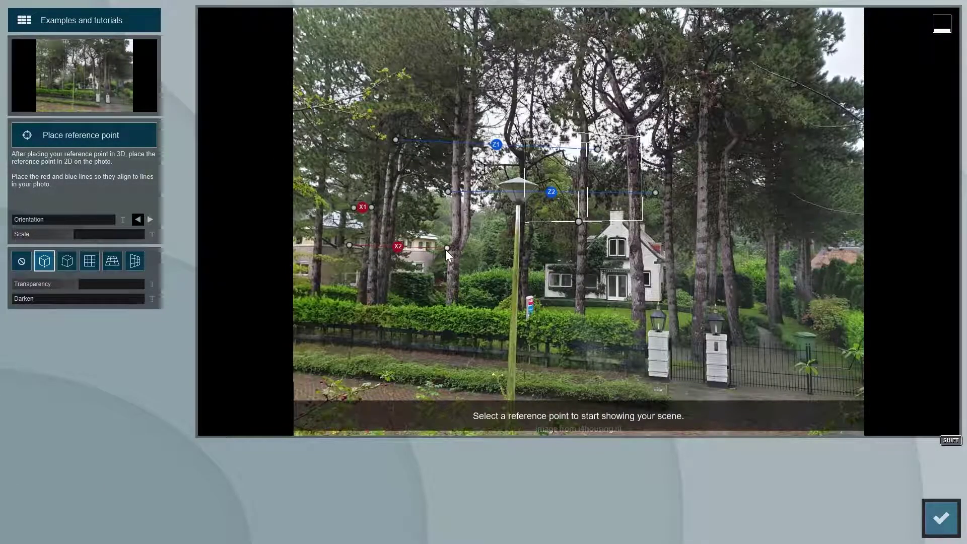
Step: Align the red X1 and X2 lines with the gate post and hedge edges
left_click_drag(446, 249, 661, 301)
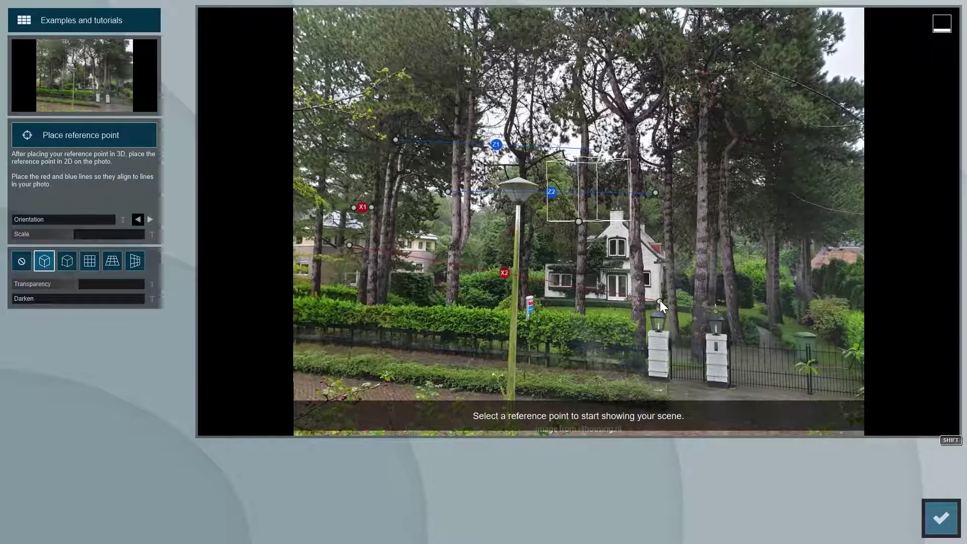
left_click_drag(348, 246, 302, 287)
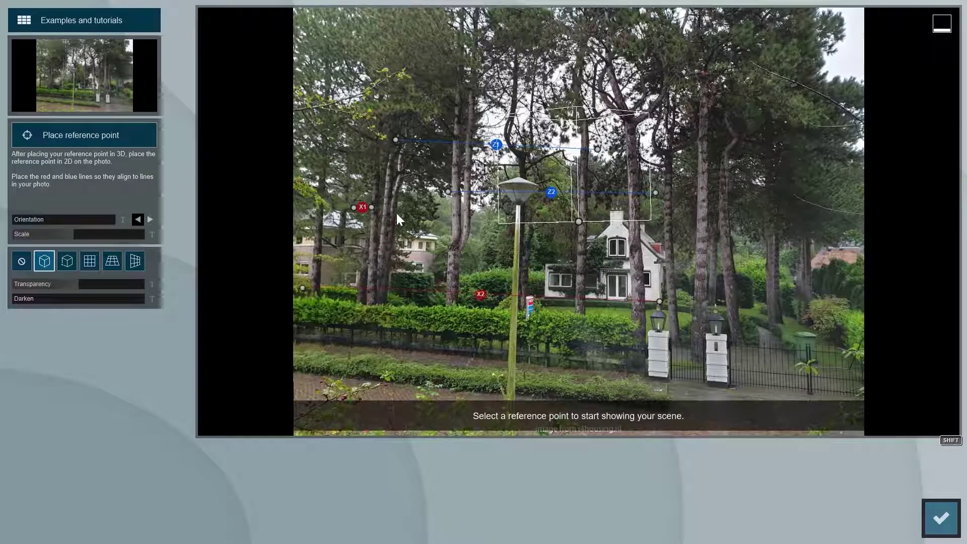
left_click_drag(372, 207, 622, 213)
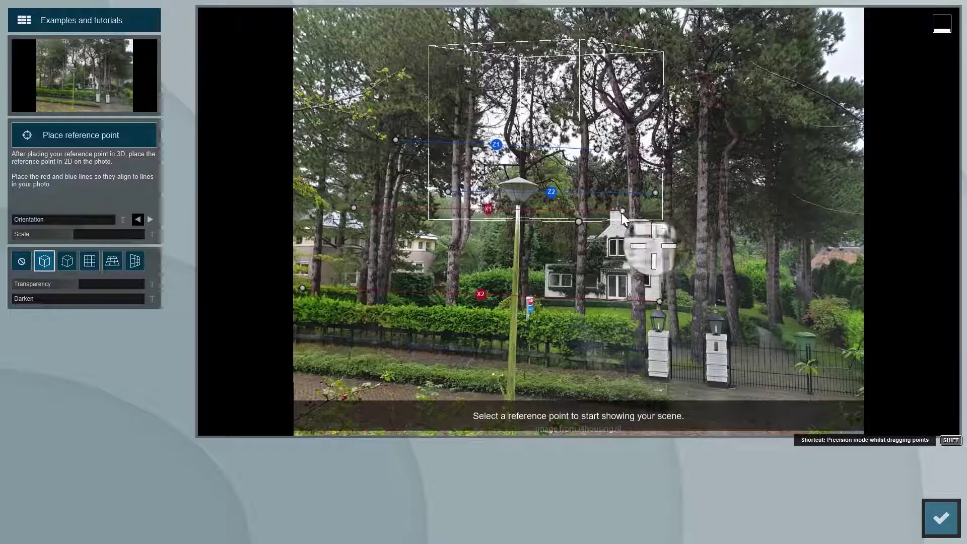
left_click_drag(622, 214, 623, 210)
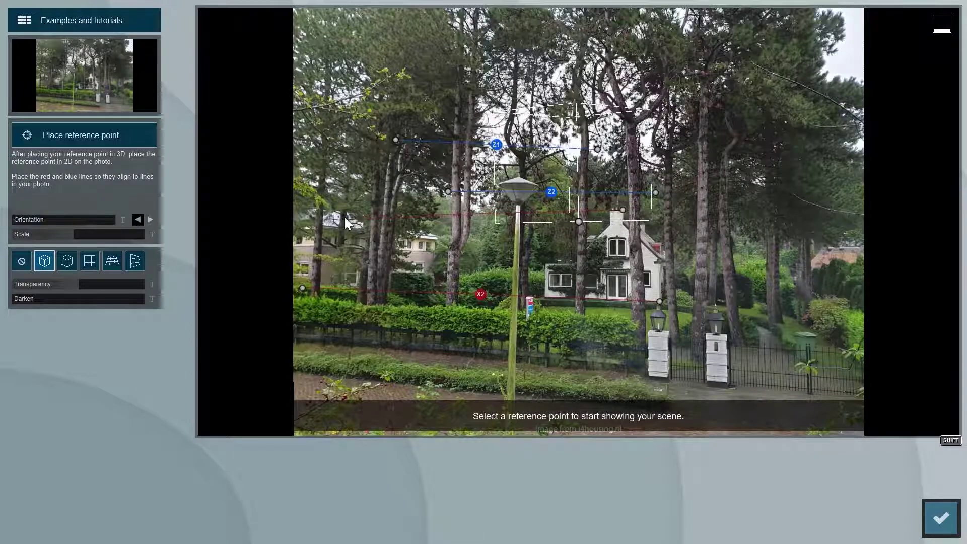
left_click(345, 217)
left_click_drag(660, 301, 723, 248)
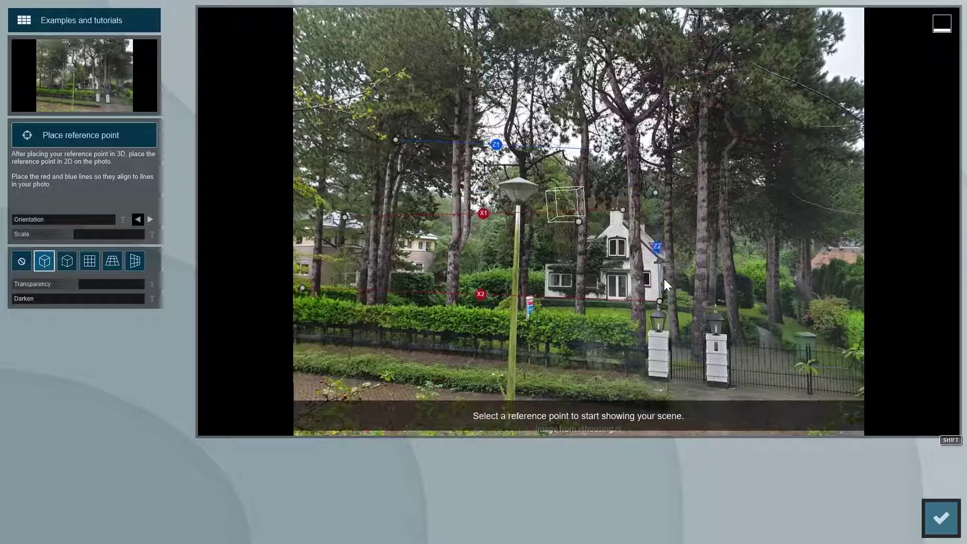
Step: Position the blue Z1 and Z2 lines along photo edges toward the house
left_click(723, 248)
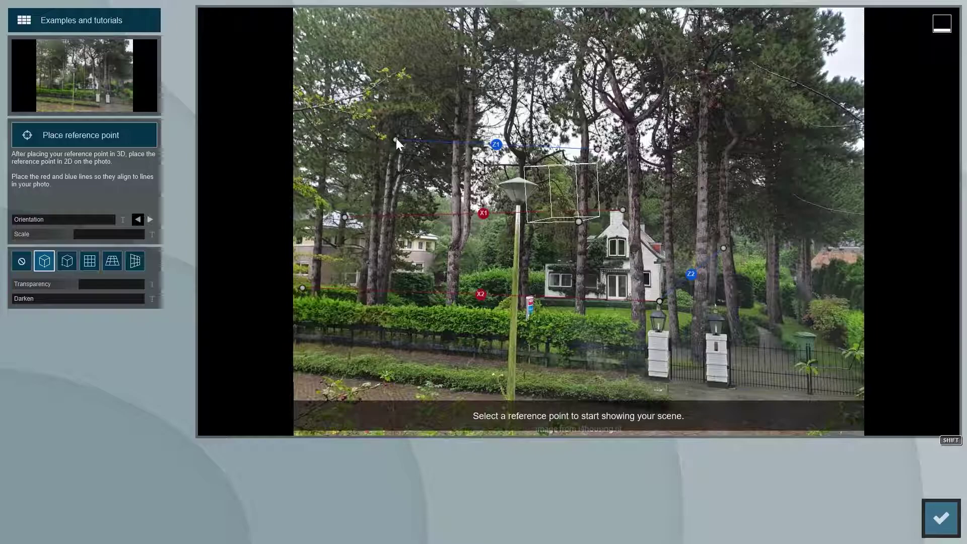
left_click_drag(396, 140, 622, 211)
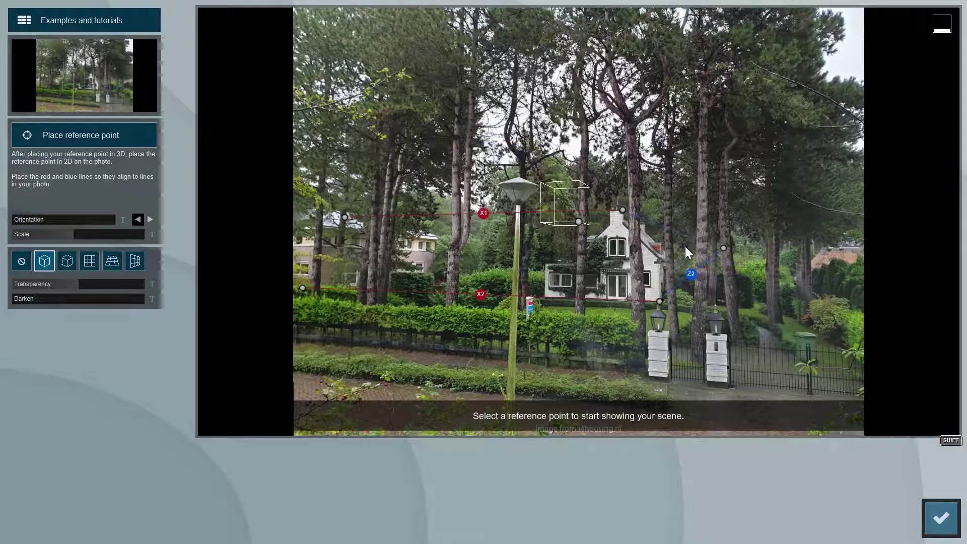
left_click(817, 329)
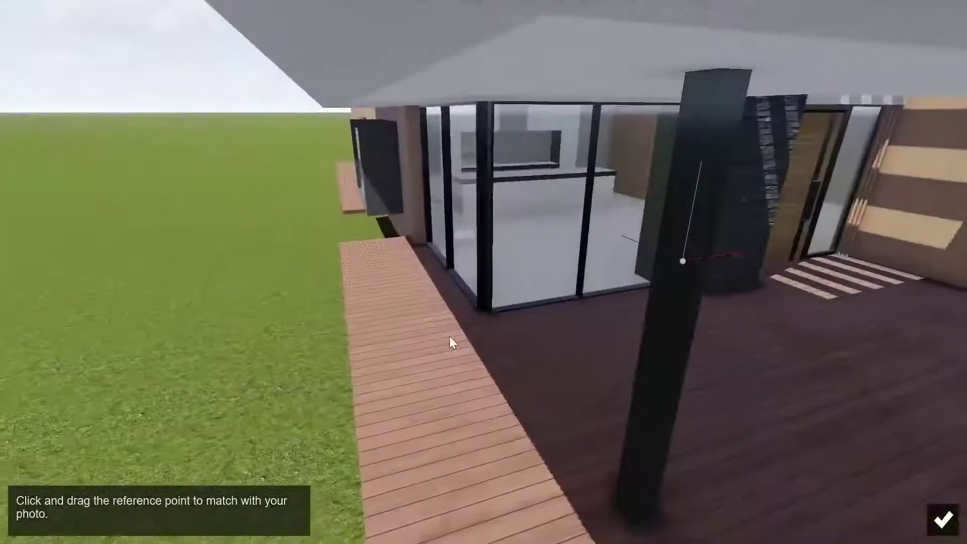
Step: Confirm the reference point, then shrink, rotate and slide the villa behind the hedge
left_click(942, 521)
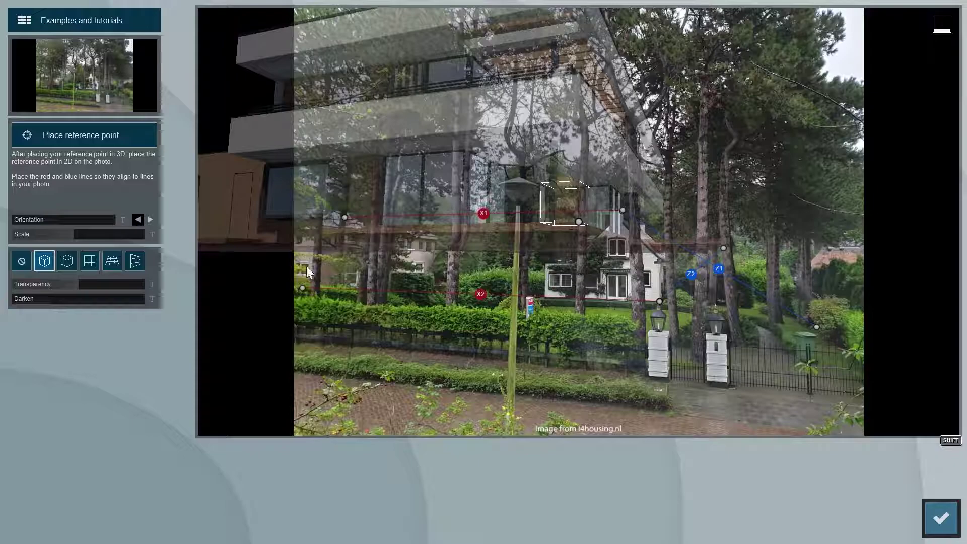
left_click_drag(74, 235, 64, 235)
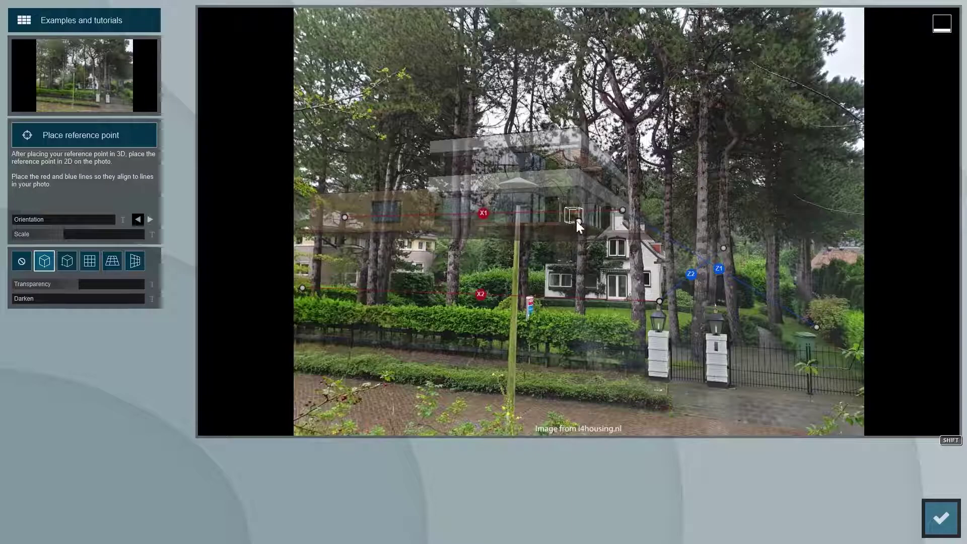
left_click_drag(578, 221, 527, 300)
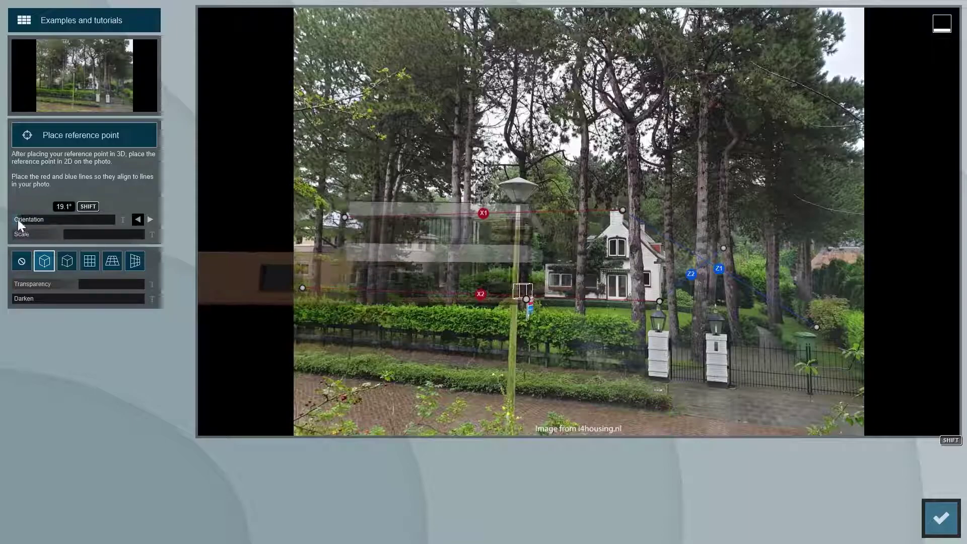
mouse_move(16, 217)
left_mouse_down()
mouse_move(88, 225)
mouse_move(62, 235)
left_mouse_up()
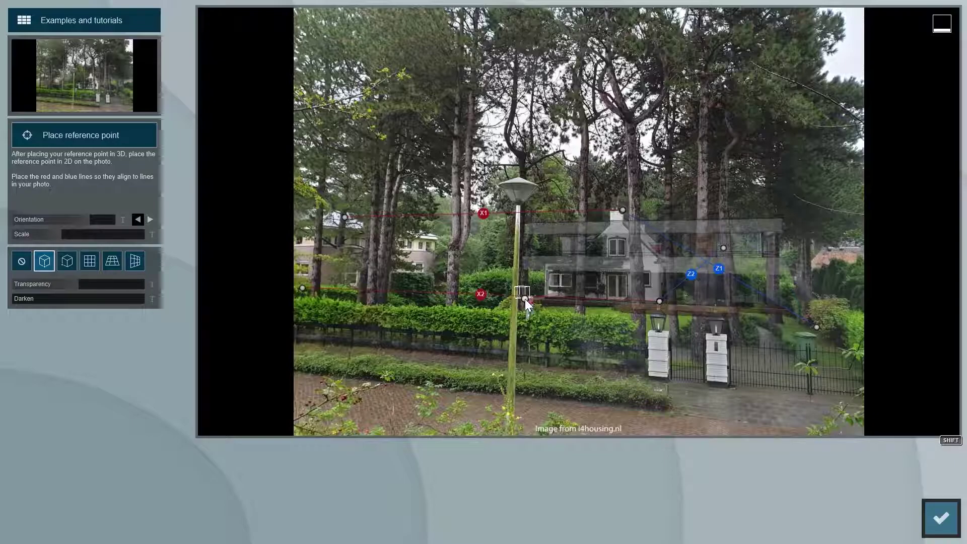
mouse_move(525, 299)
left_mouse_down()
mouse_move(462, 296)
mouse_move(491, 300)
left_mouse_up()
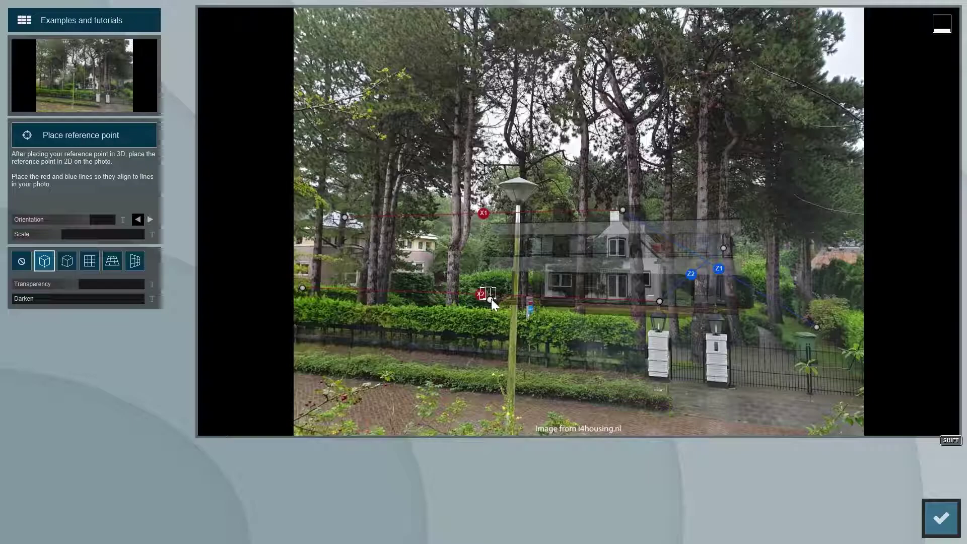
left_click(941, 518)
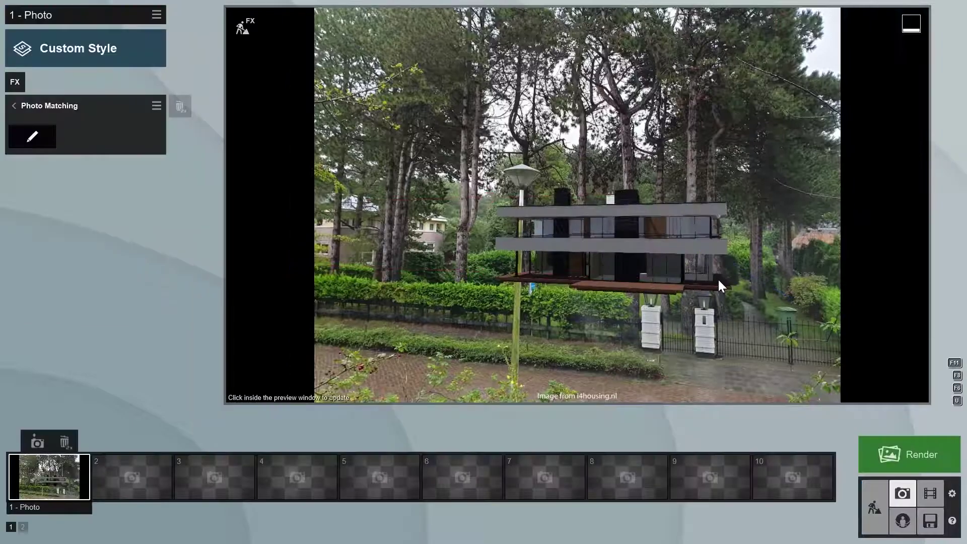
Step: Apply the Overcast style, then lower Limit high, cool the temperature and adjust the tint
left_click(68, 56)
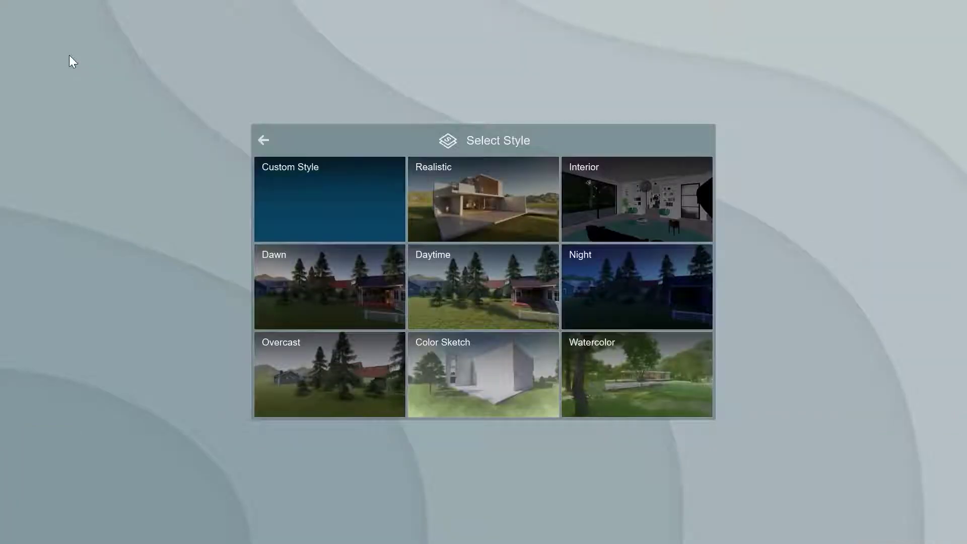
left_click(314, 361)
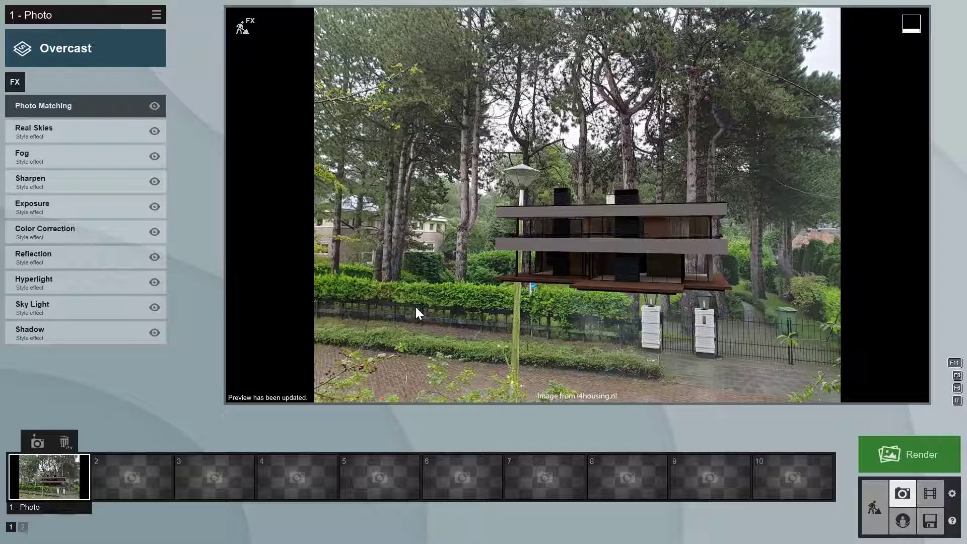
left_click(95, 232)
left_click_drag(151, 243, 91, 245)
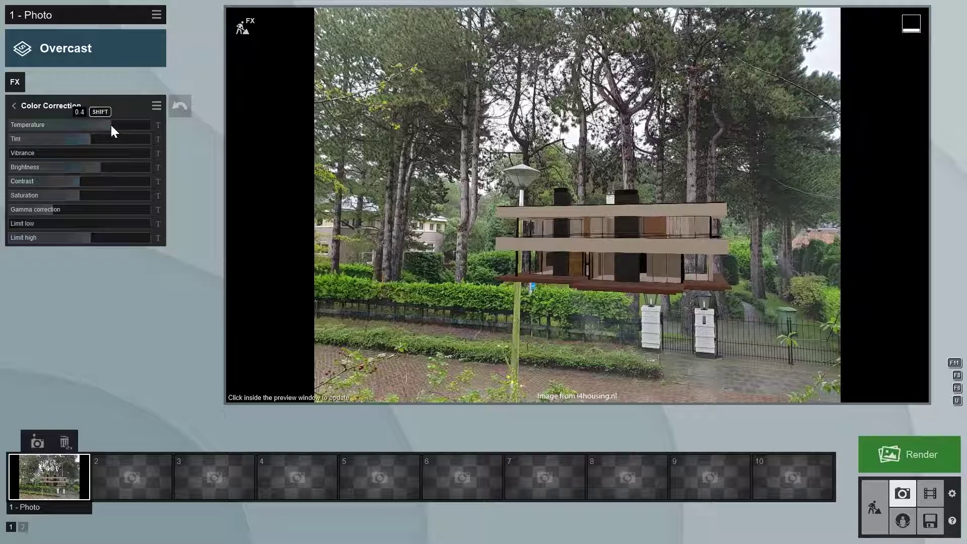
left_click_drag(110, 127, 65, 139)
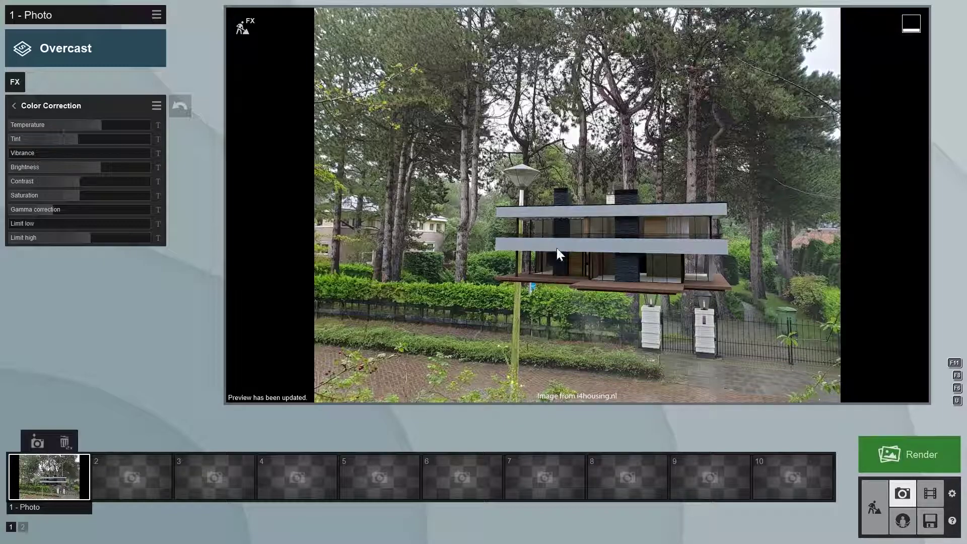
Step: Render the shot at 1920x1080 under the entered file name and open its output folder
left_click(910, 453)
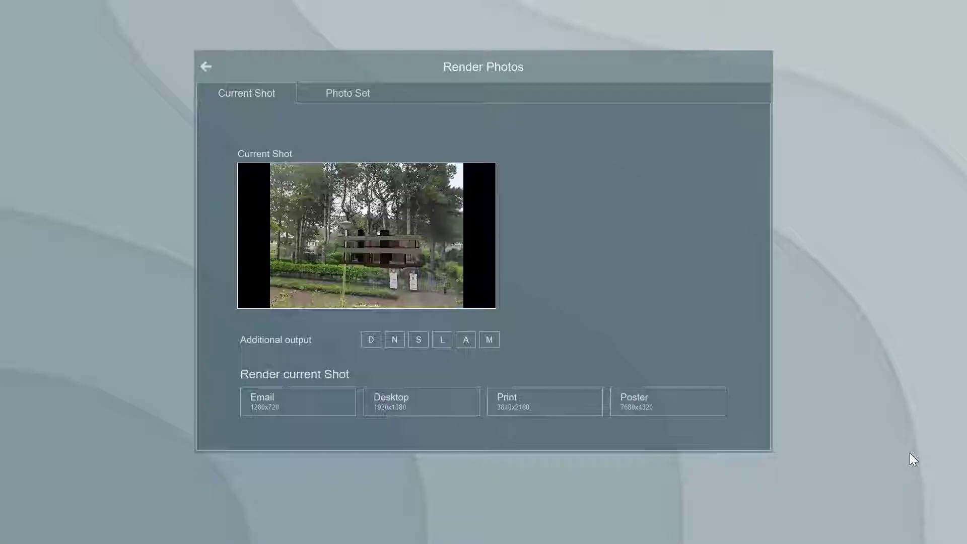
left_click(436, 410)
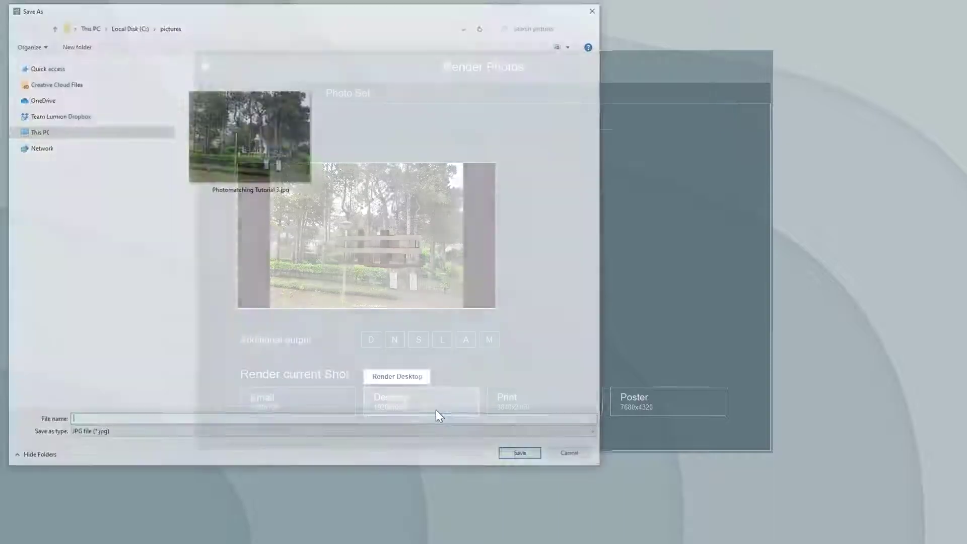
type("rende")
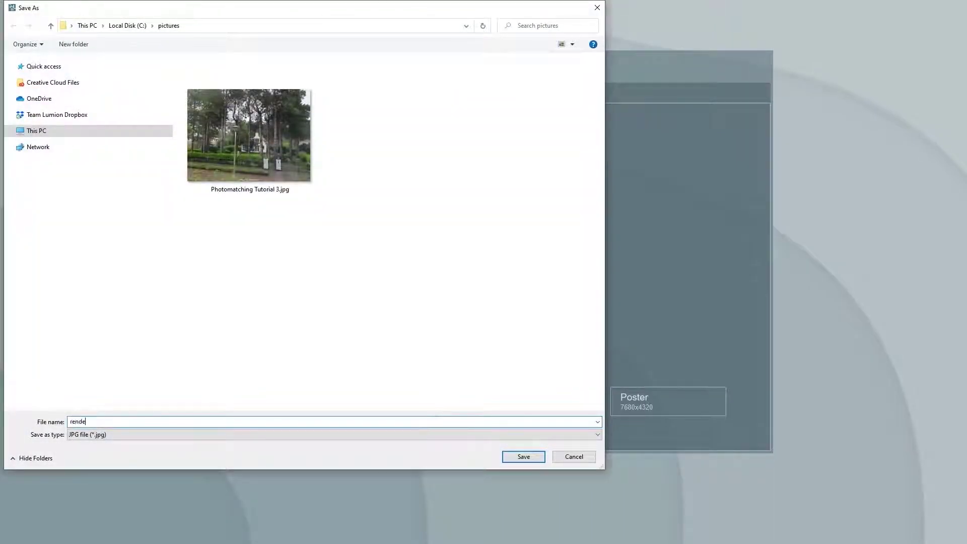
key("Return")
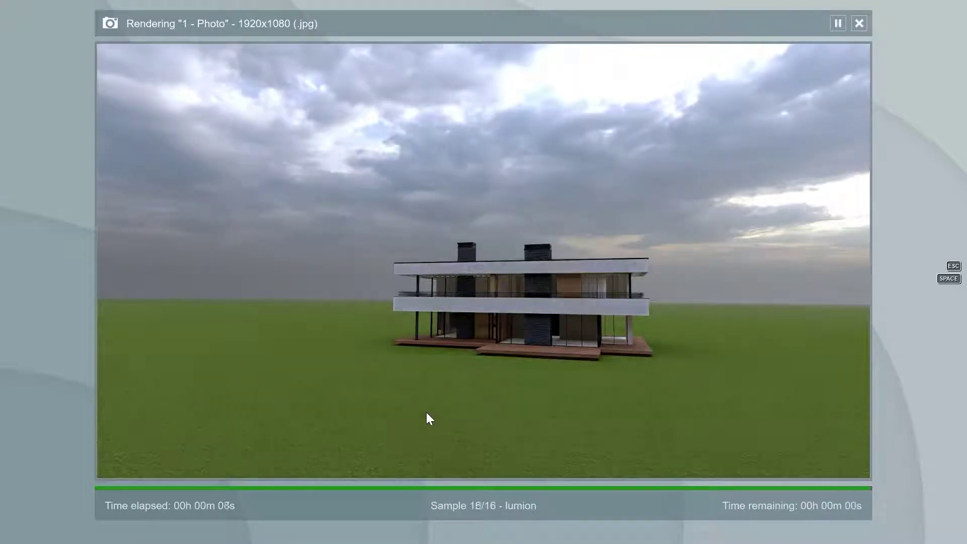
left_click(680, 462)
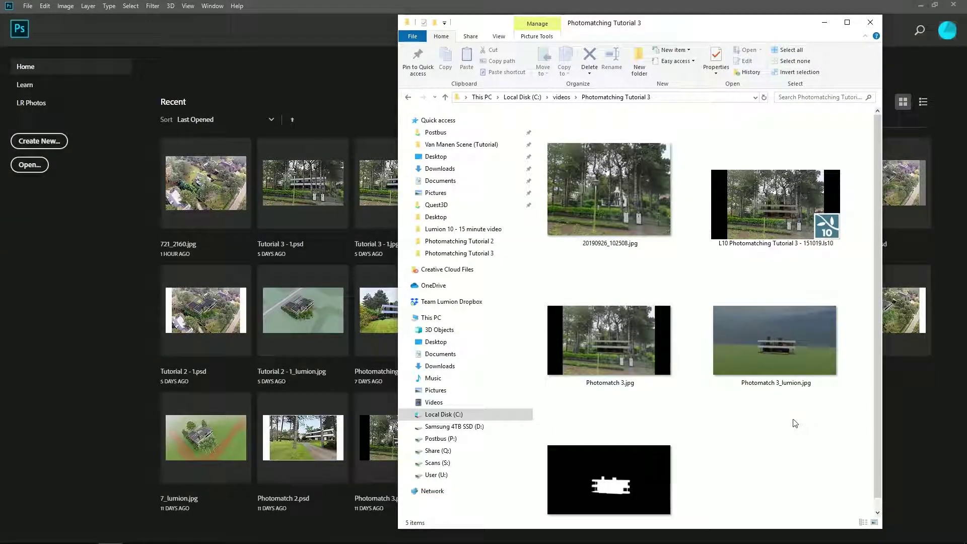
Step: Open Photomatch 3.jpg and place the _lumion render, PhotoMask and original street photo as layers
left_click_drag(609, 340, 279, 333)
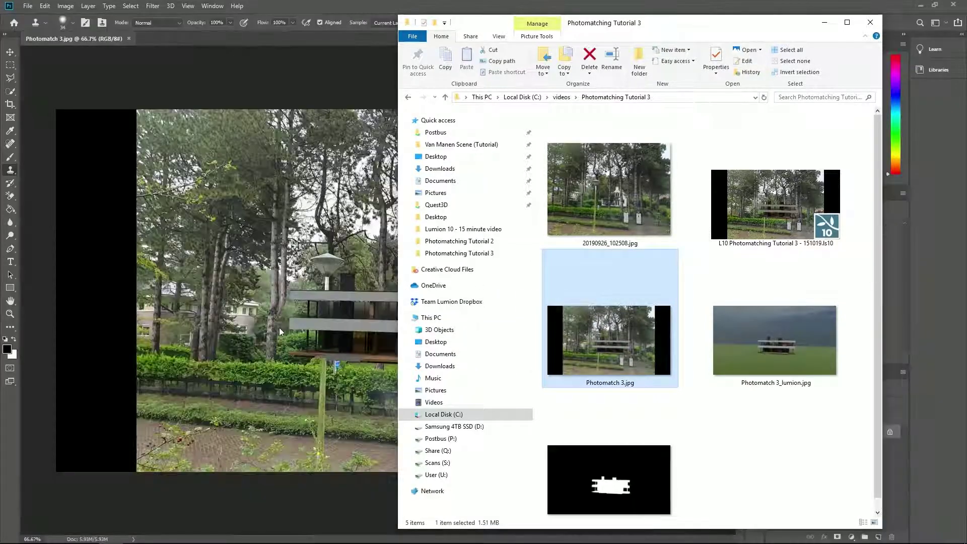
left_click_drag(790, 339, 314, 352)
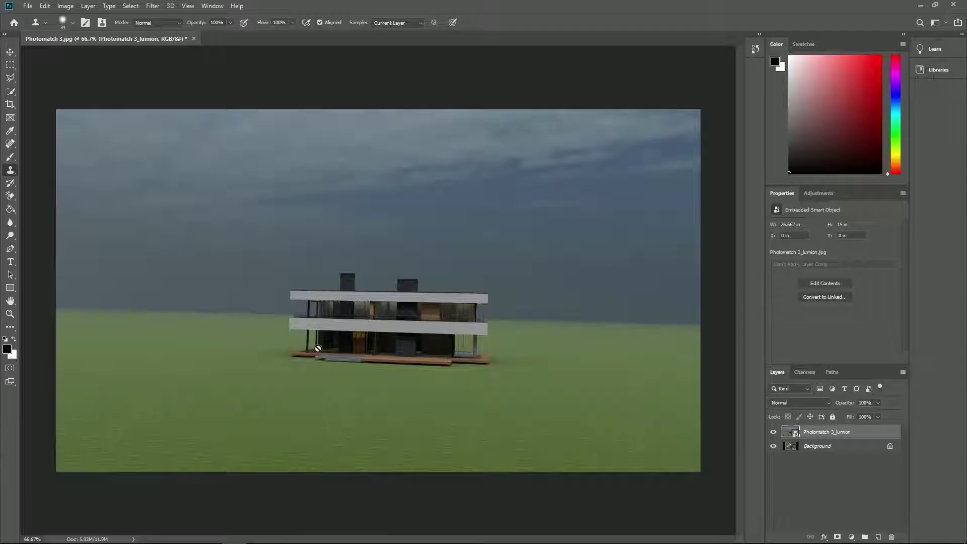
key("alt+Tab")
left_click_drag(615, 471, 324, 389)
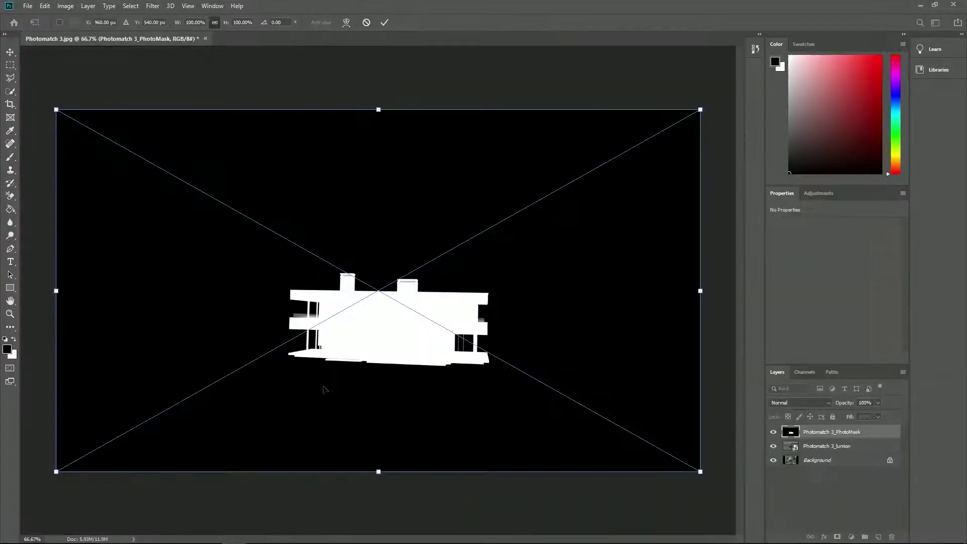
key("Return")
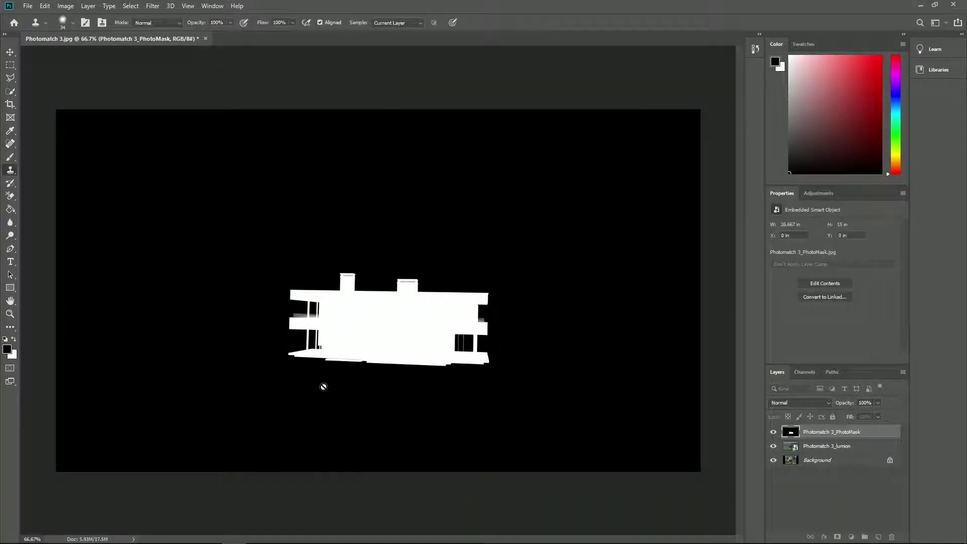
key("alt+Tab")
left_click_drag(606, 199, 337, 288)
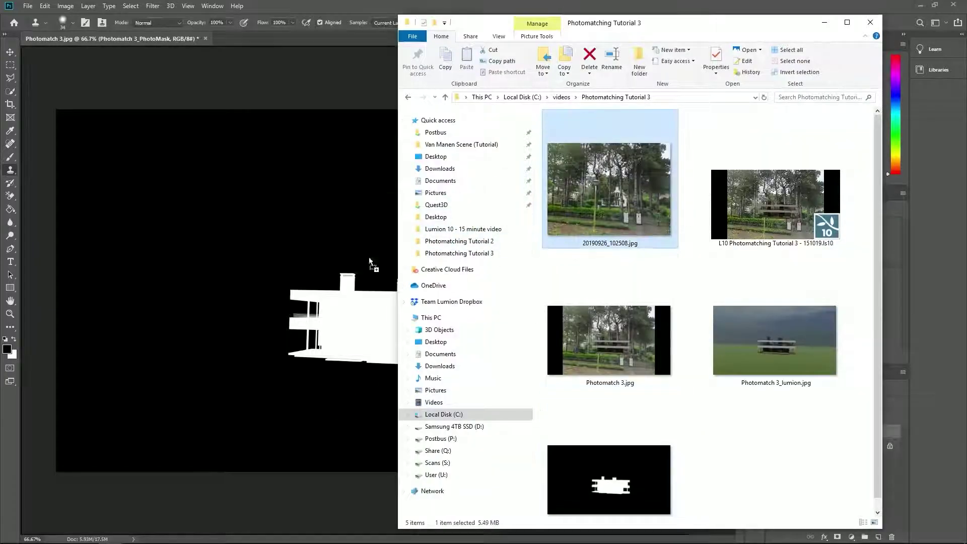
key("Return")
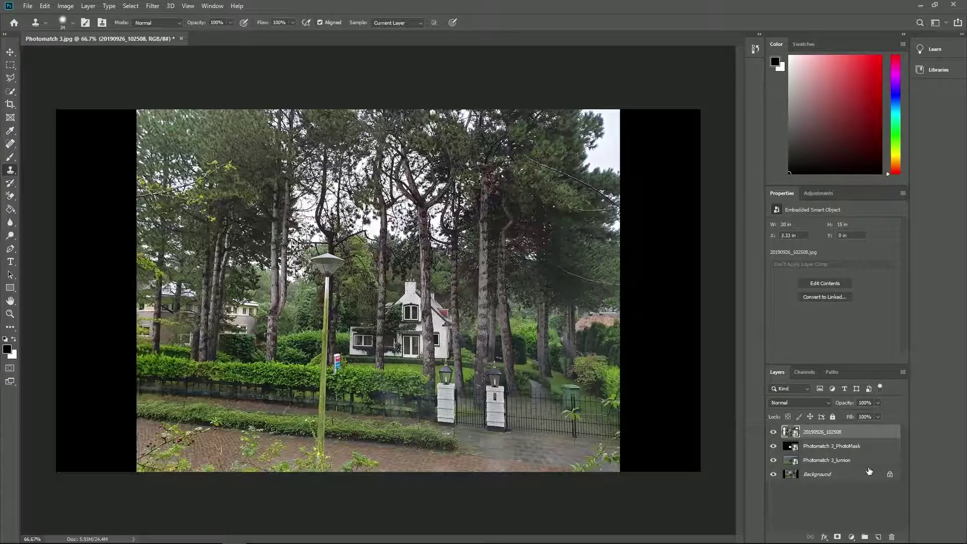
Step: Unlock the Background layer and rename the layers PhotoMatch, Render, PhotoMask and Original Photo
left_click(890, 476)
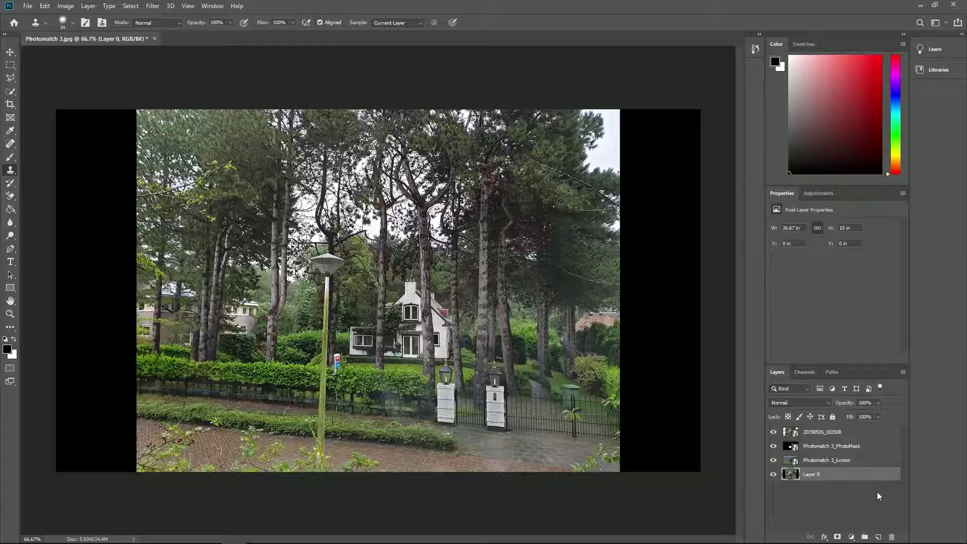
double_click(812, 474)
type("atch")
key("Return")
left_click(821, 460)
double_click(821, 460)
type("Render")
key("Return")
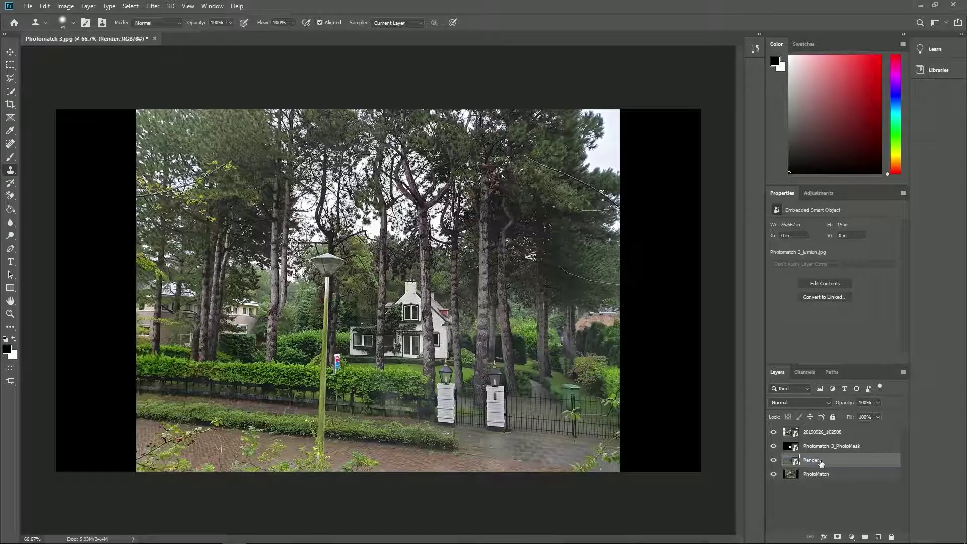
double_click(832, 447)
type("PhotoMask")
key("Return")
double_click(823, 431)
type("Original Pl")
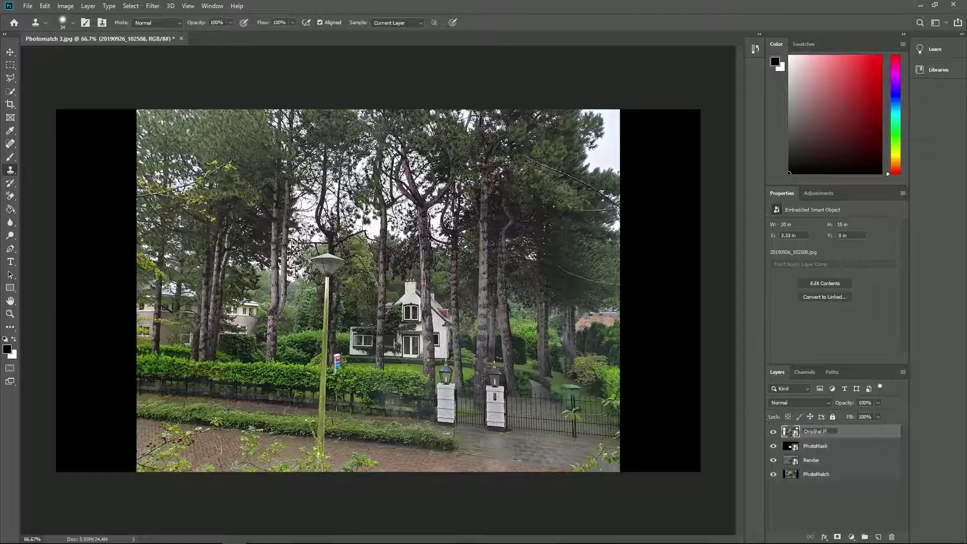
type("oto")
key("Return")
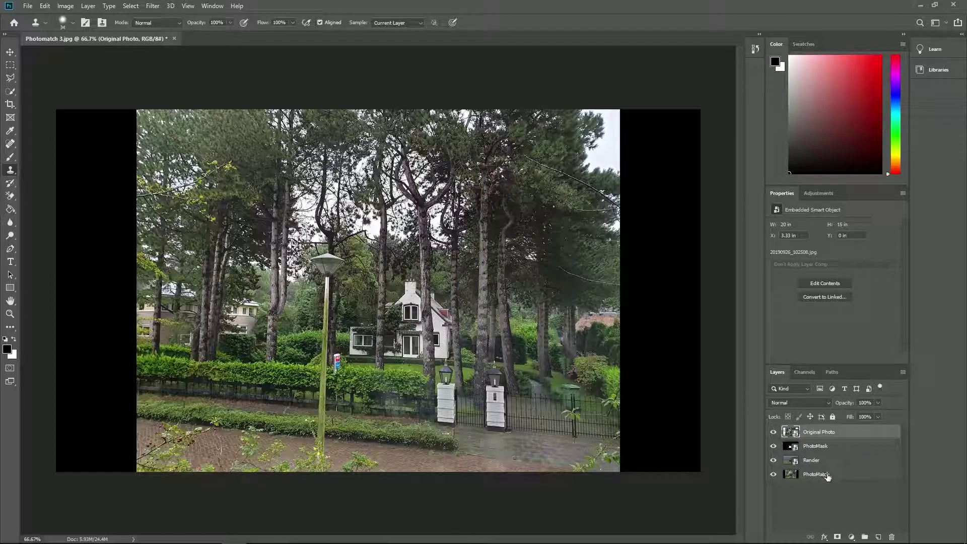
Step: Move PhotoMatch under Original Photo and toggle Original Photo's visibility to compare
left_click_drag(828, 476, 828, 445)
left_click(774, 432)
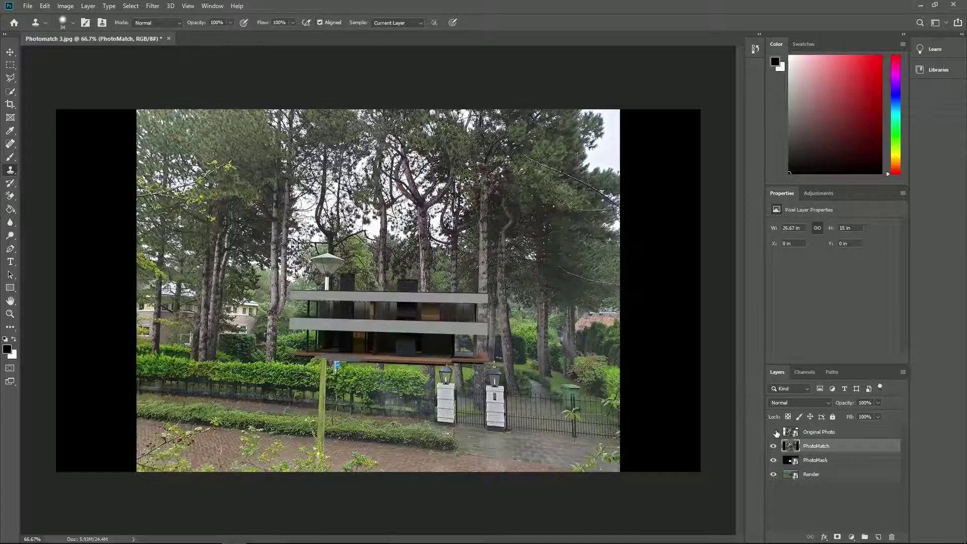
left_click(774, 432)
left_click(774, 432)
left_click(774, 432)
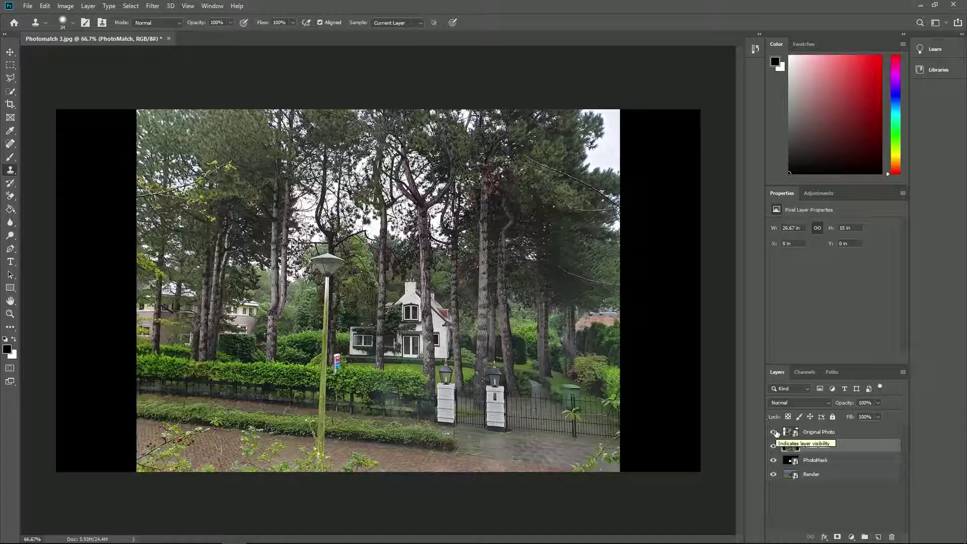
Step: Select all of the PhotoMask image, then add a layer mask to Render and show its Render Mask channel
left_click(821, 462)
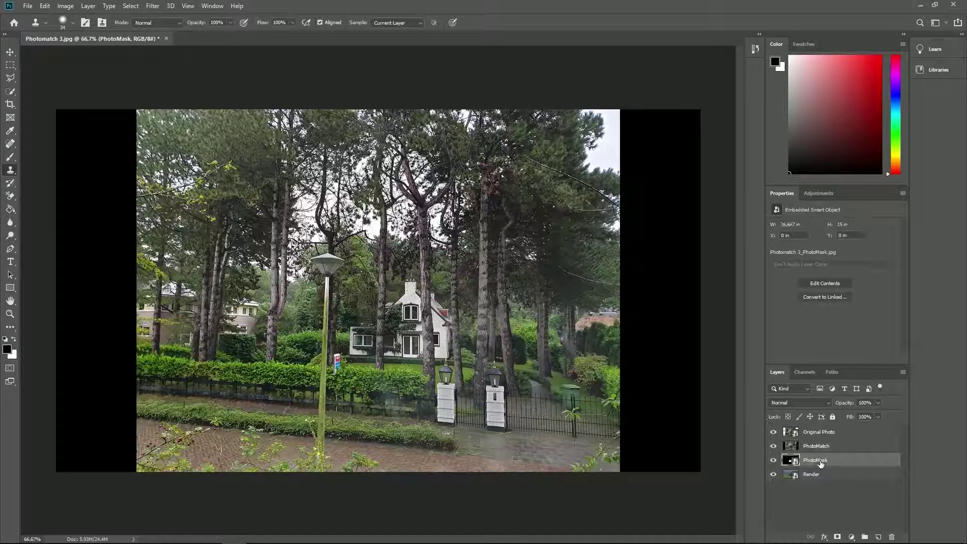
left_click(774, 431)
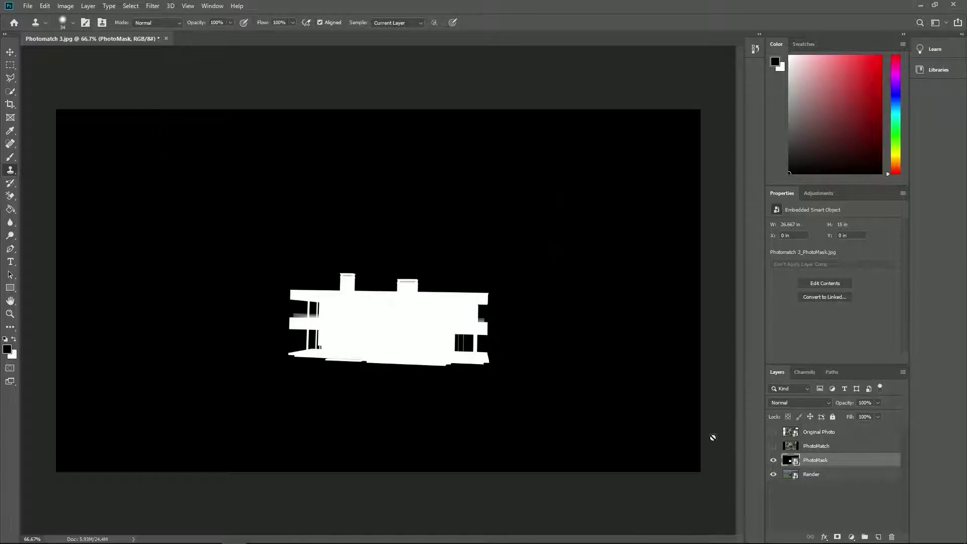
key("ctrl+a")
left_click(773, 461)
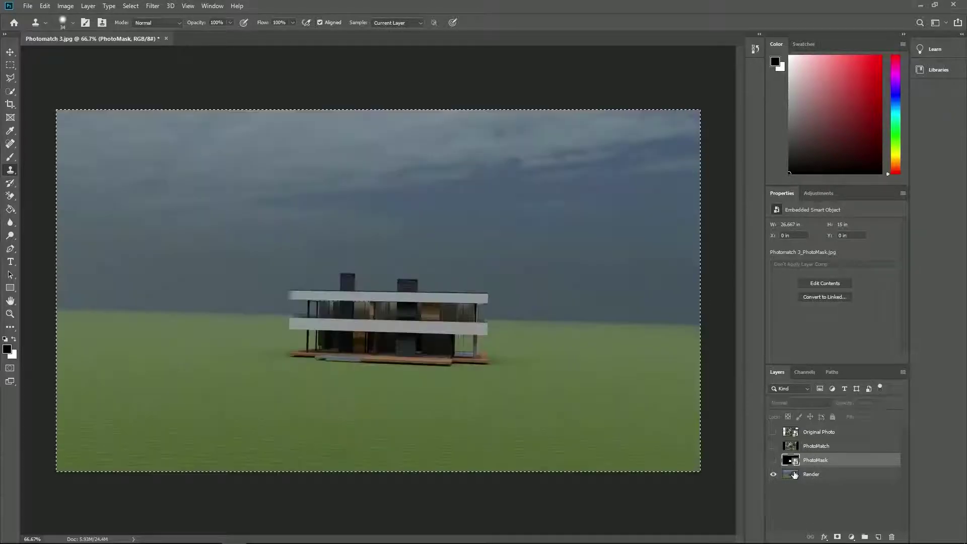
left_click(818, 477)
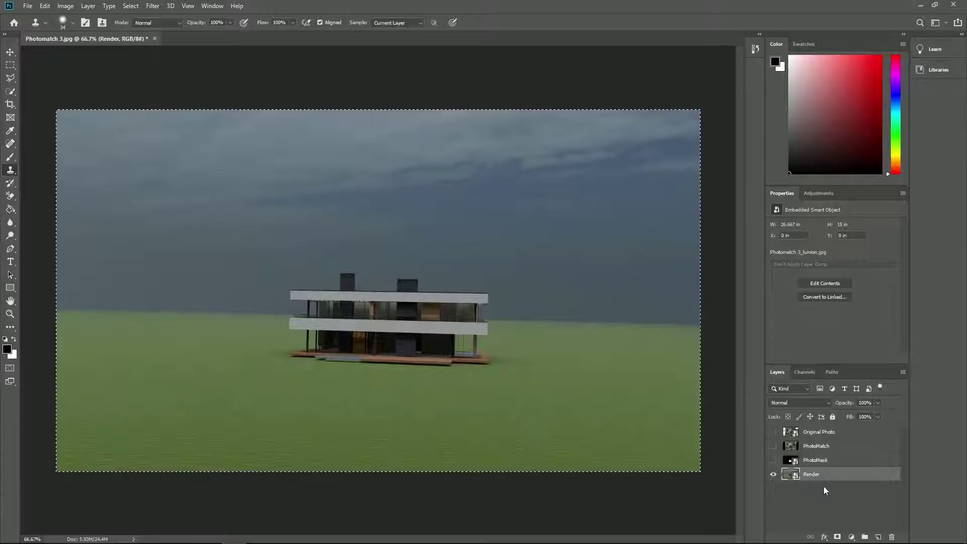
left_click(838, 536)
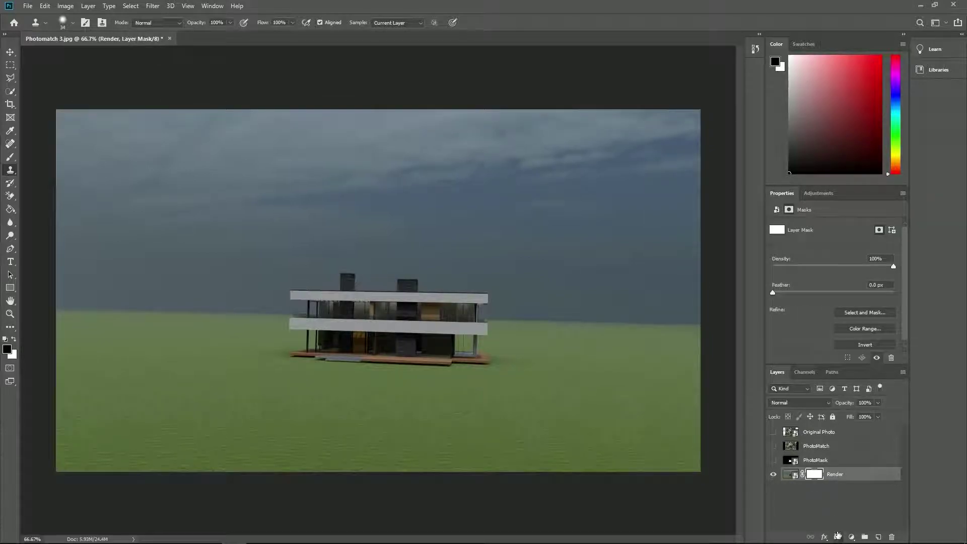
left_click(806, 372)
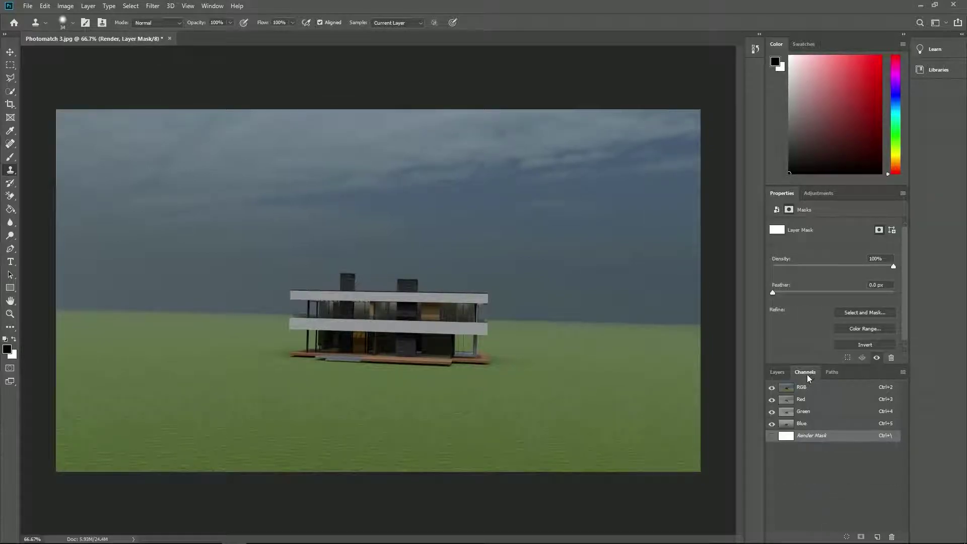
left_click(772, 437)
Step: View the Render mask over the image, then return to Layers with the mask overlay hidden
left_click(783, 437)
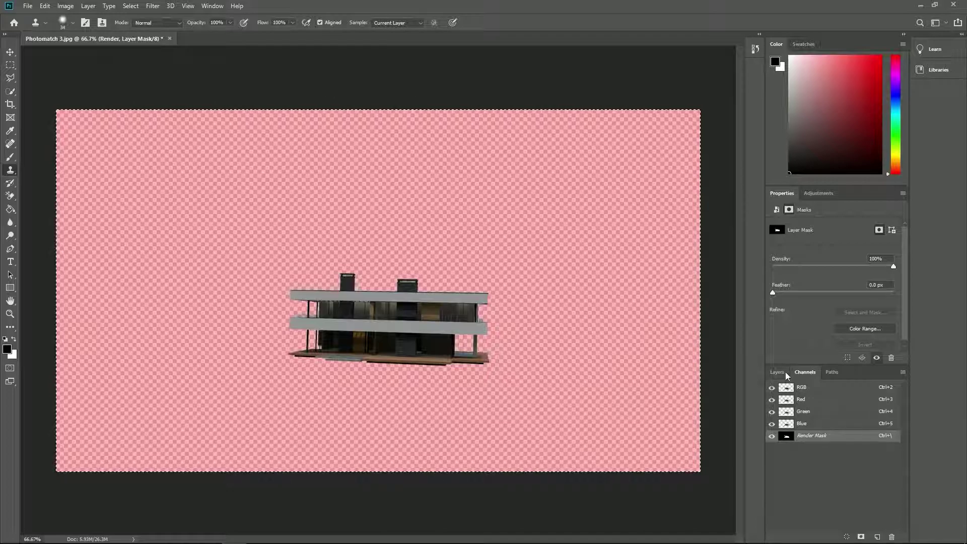
left_click(779, 373)
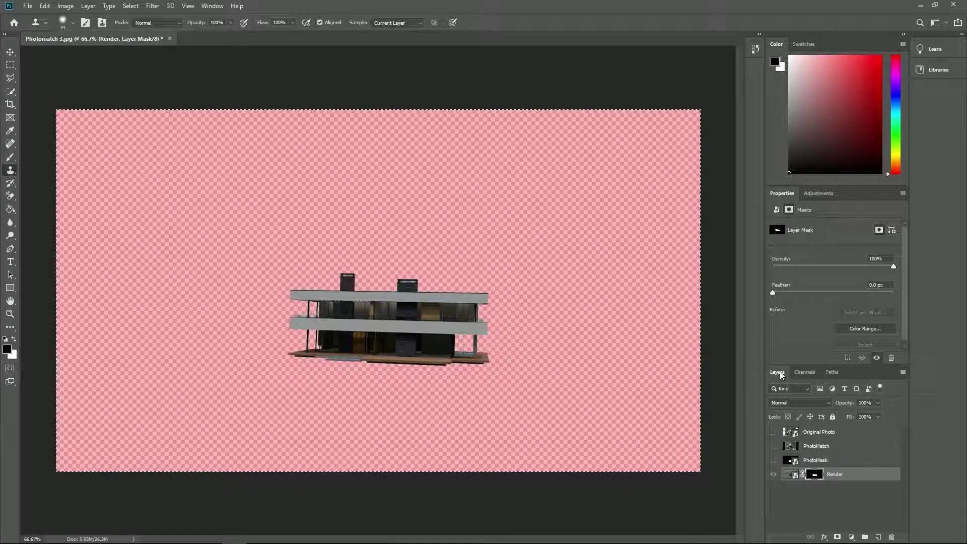
key("backslash")
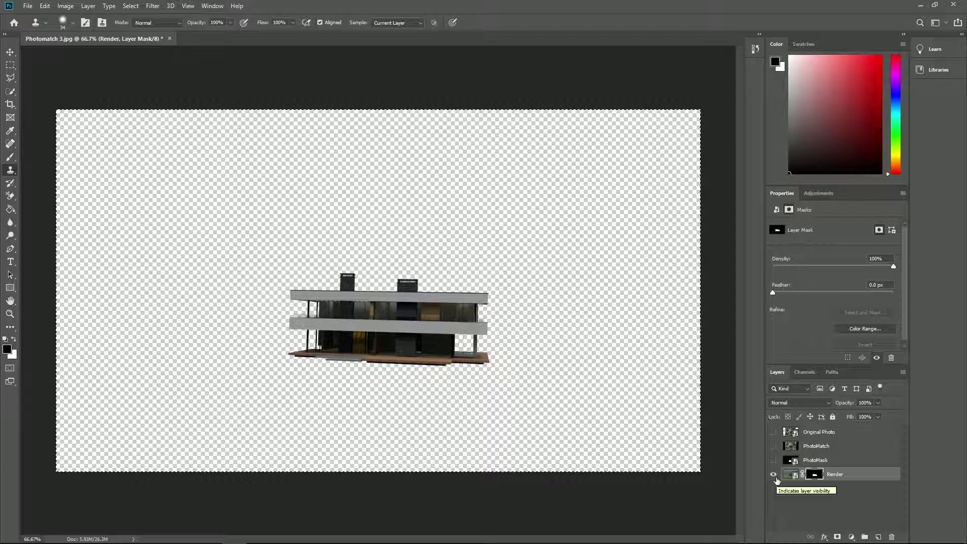
Step: Move Render to the top of the stack and toggle Original Photo and Render visibility to compare
left_click_drag(835, 475, 832, 429)
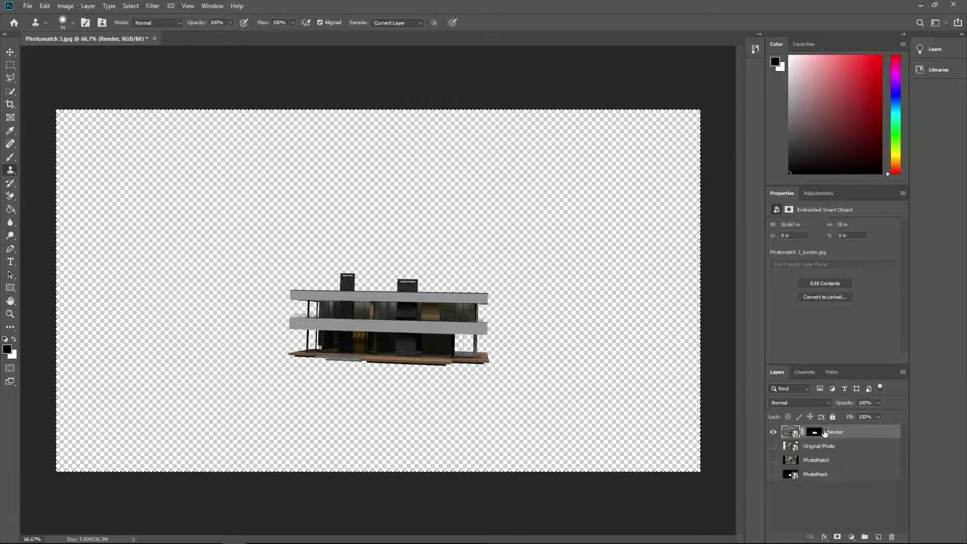
left_click(773, 446)
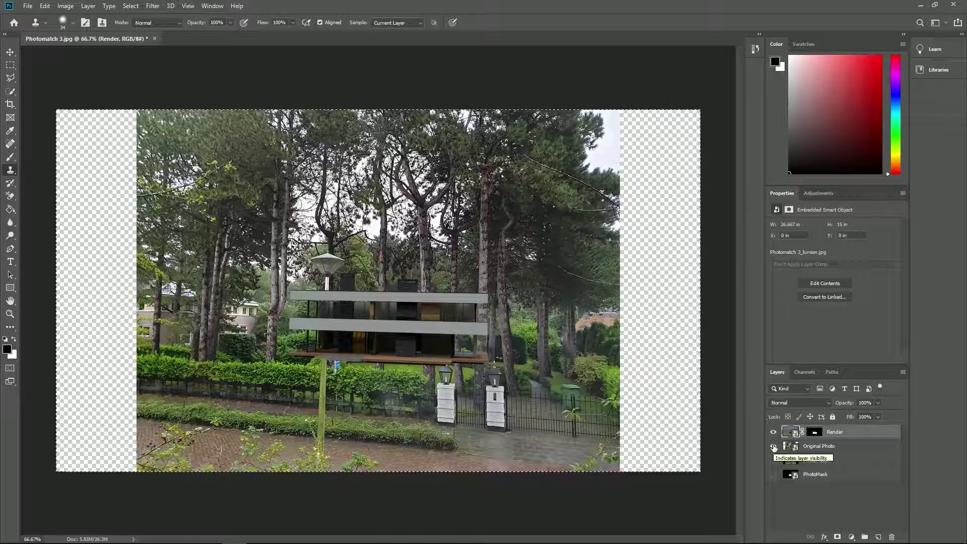
left_click(774, 446)
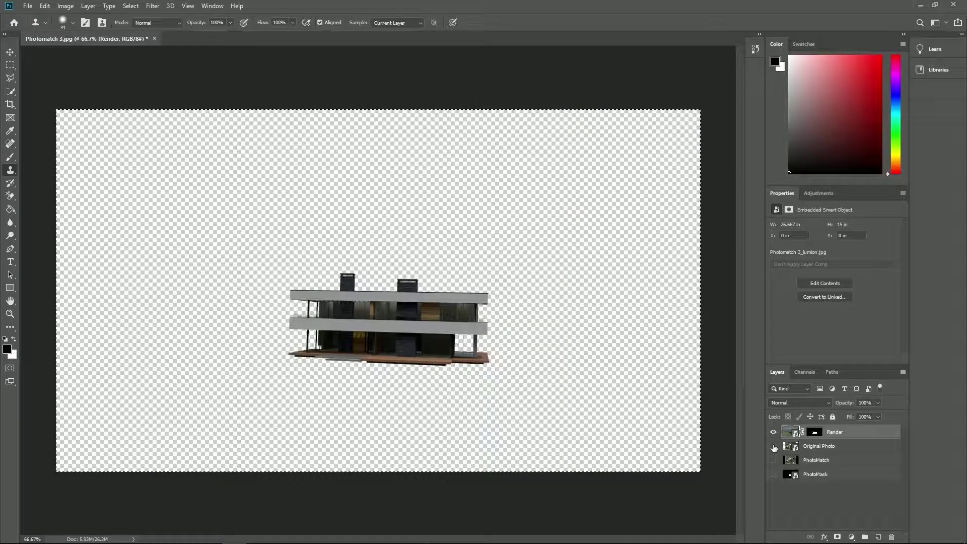
left_click(773, 447)
left_click(773, 433)
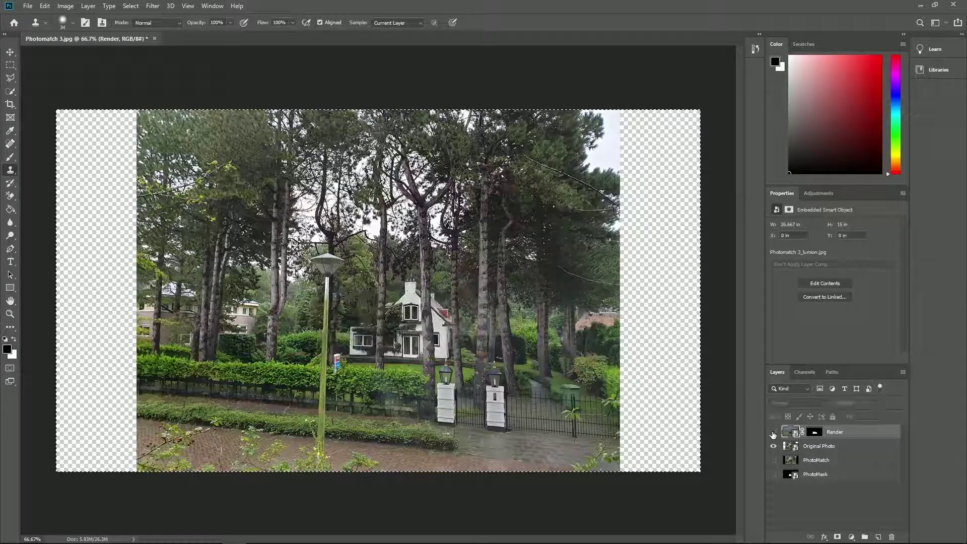
Step: With a 25% hardness brush, paint black over the house slabs on the Render layer mask
left_click(773, 432)
left_click(814, 431)
left_click(10, 158)
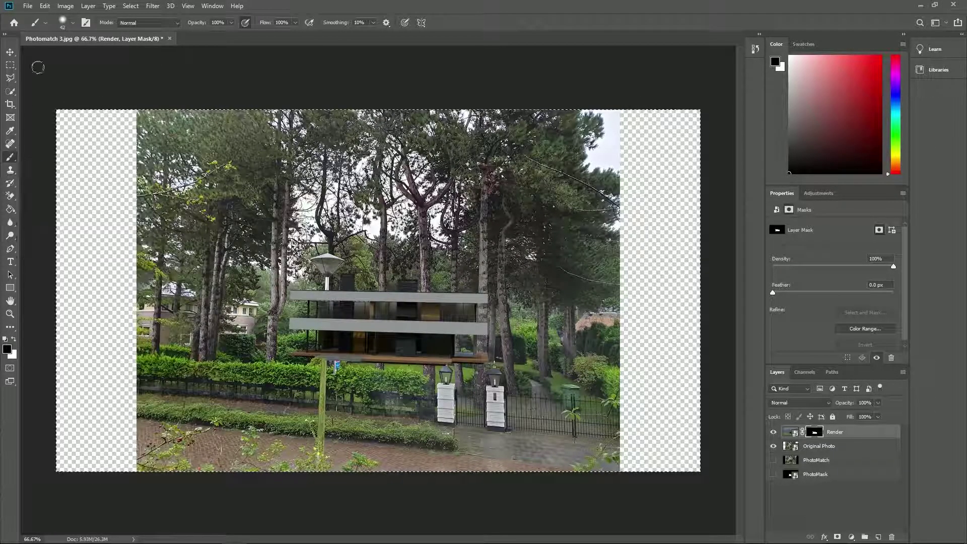
left_click(74, 27)
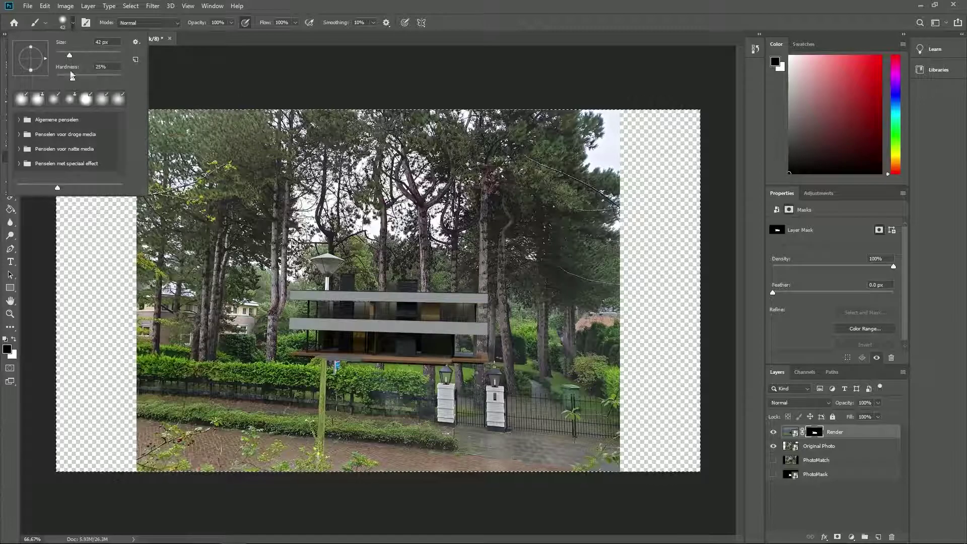
left_click(70, 80)
left_click(63, 25)
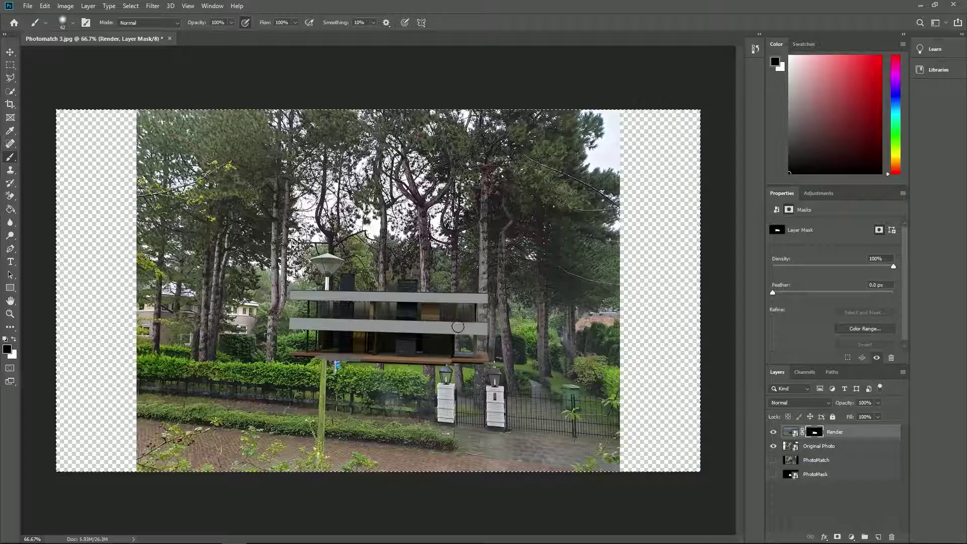
left_click_drag(479, 337, 479, 296)
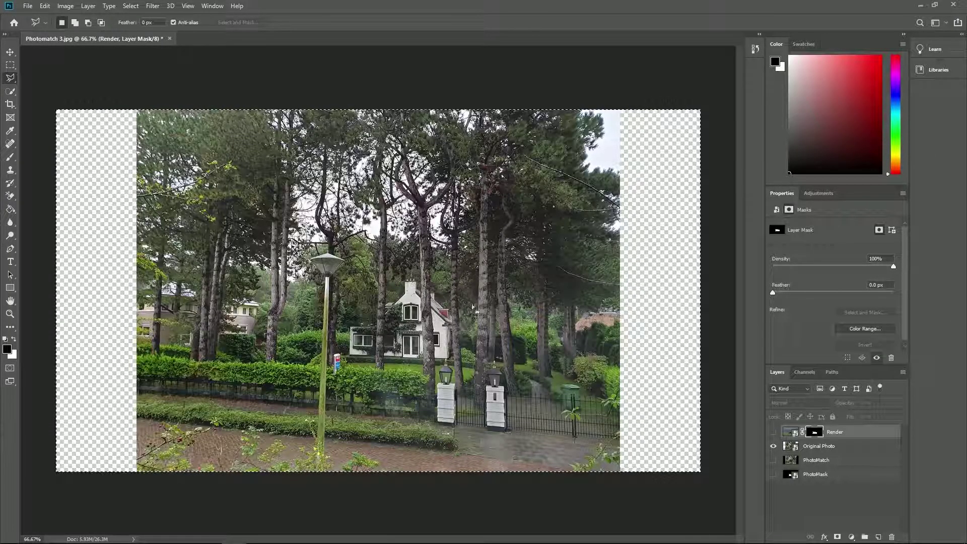
Step: Hide the villa render and lasso-trace the tree trunk in front of the white house
left_click(773, 432)
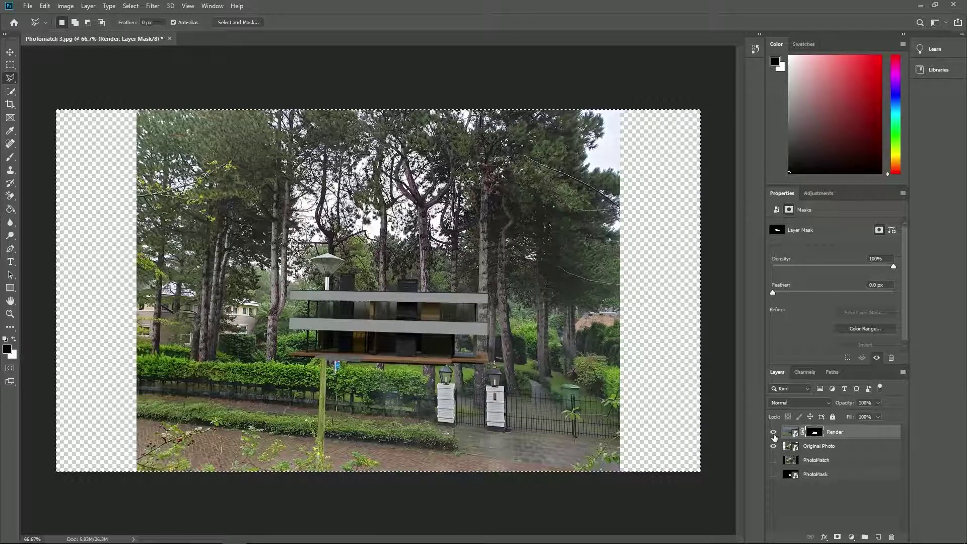
left_click(774, 431)
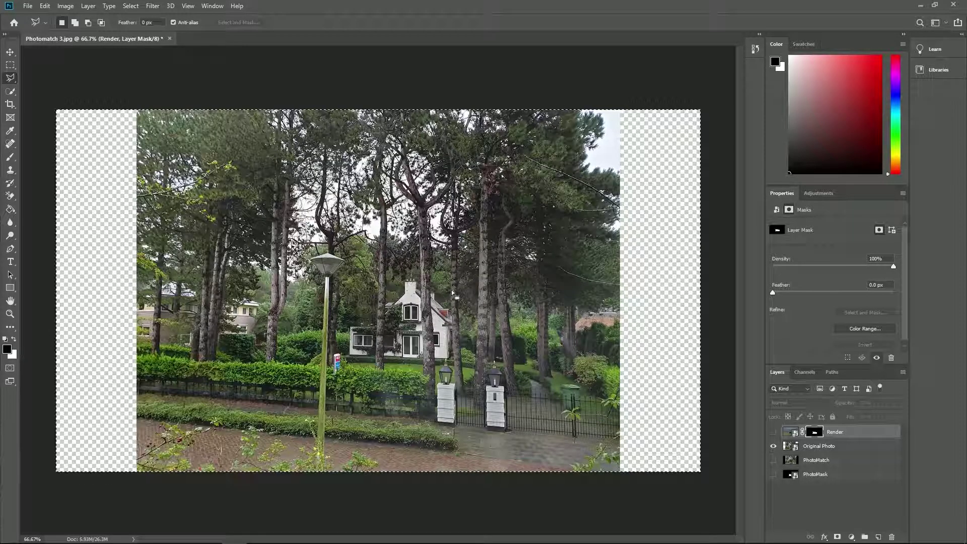
scroll(452, 294, "up", 2)
scroll(453, 294, "up", 2)
scroll(455, 295, "up", 2)
scroll(457, 297, "up", 2)
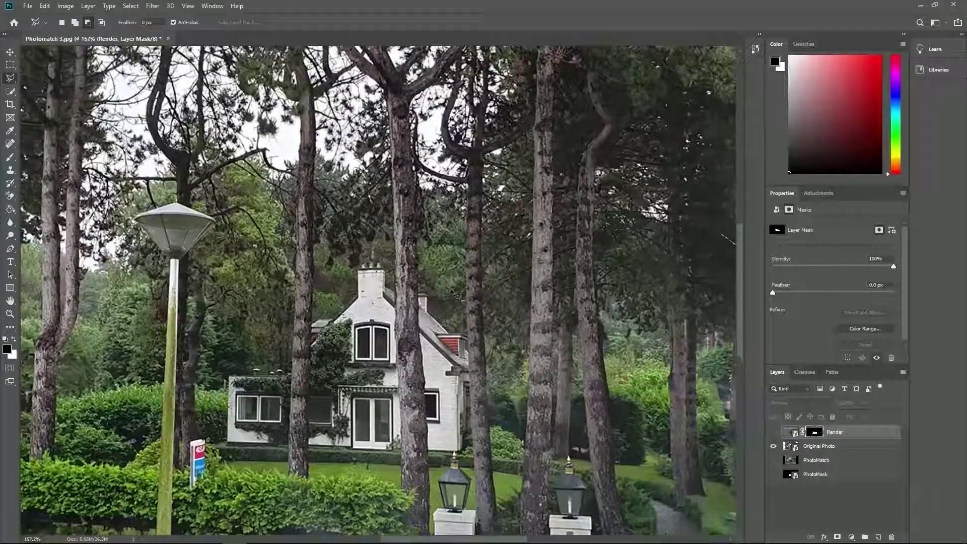
mouse_move(467, 287)
left_mouse_down()
mouse_move(491, 327)
mouse_move(468, 289)
left_mouse_up()
left_click(10, 209)
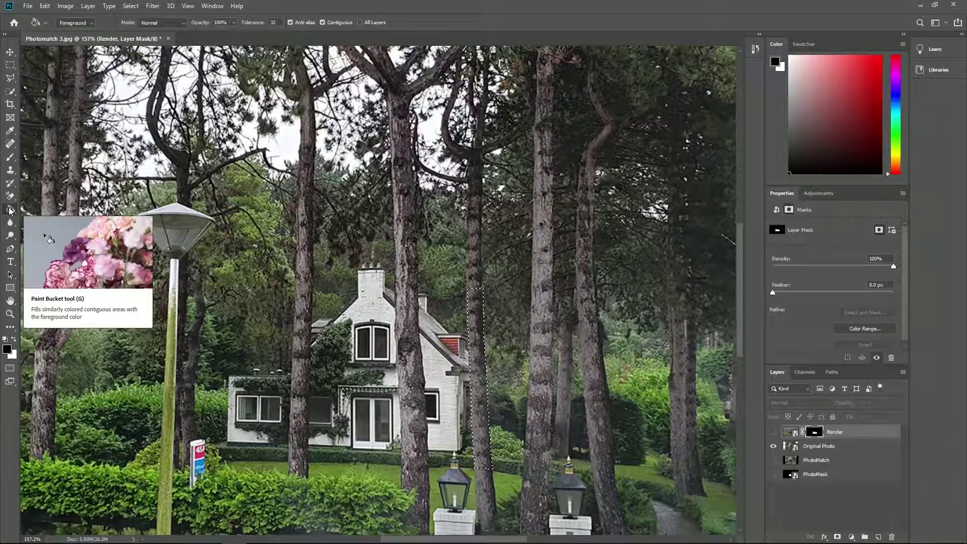
Step: Fill the trunk selection black on the Render mask, then toggle the render to compare
left_click(772, 432)
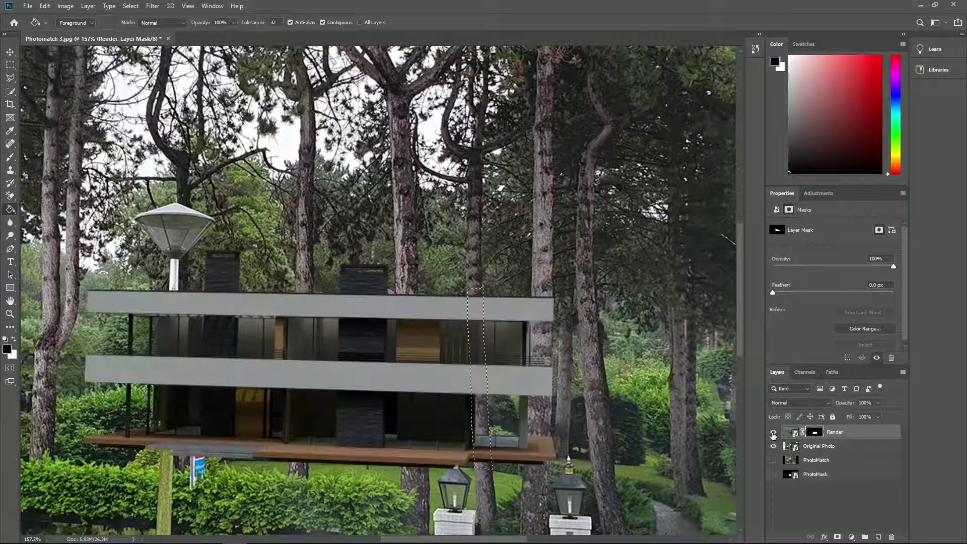
left_click(477, 361)
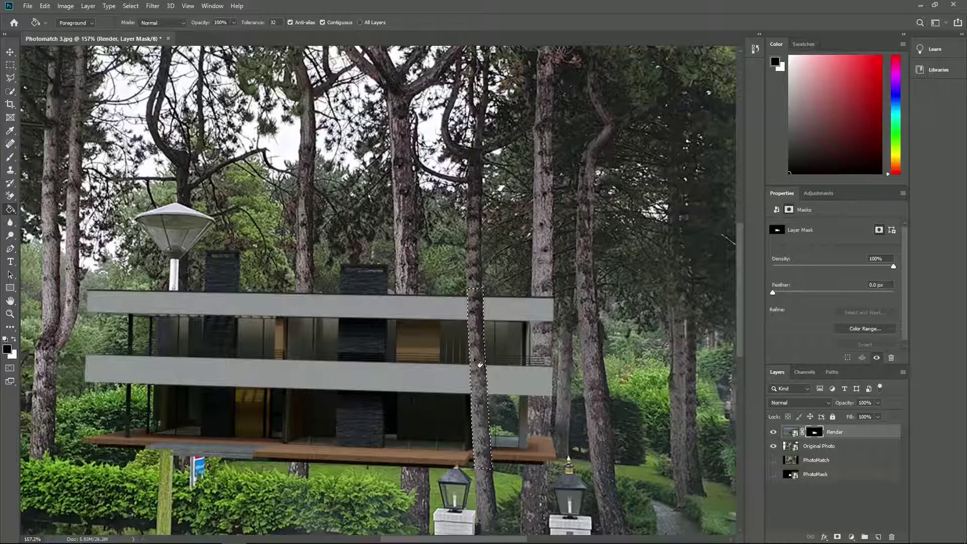
left_click(773, 431)
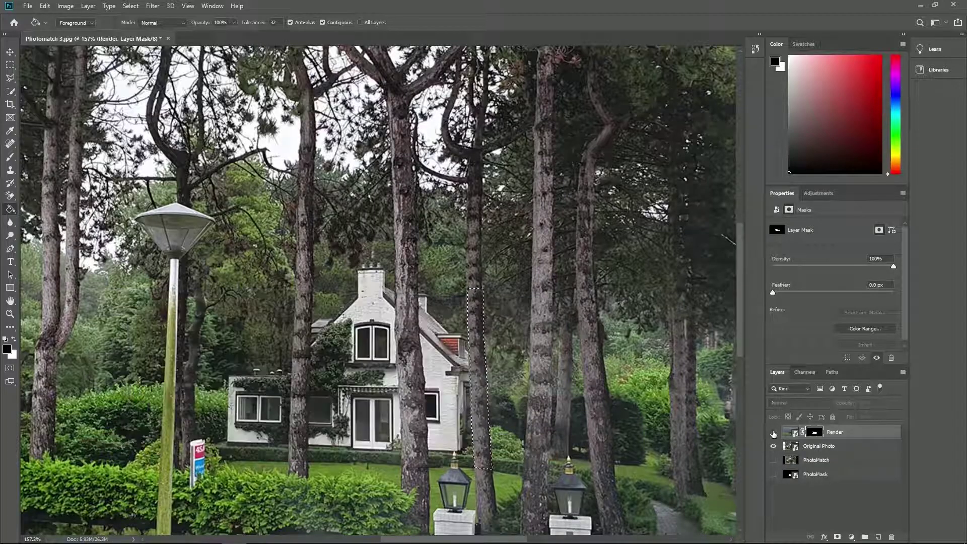
left_click(773, 432)
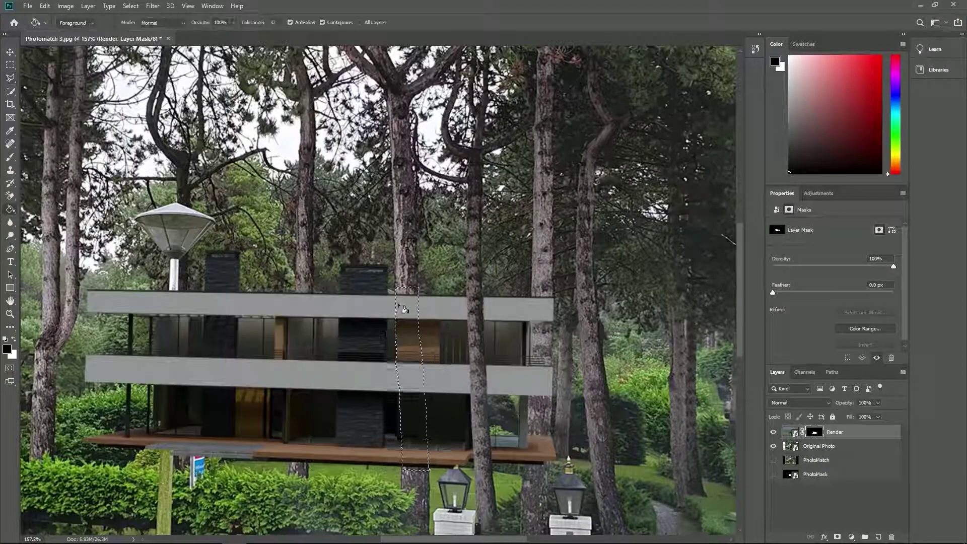
left_click(773, 432)
left_click(773, 432)
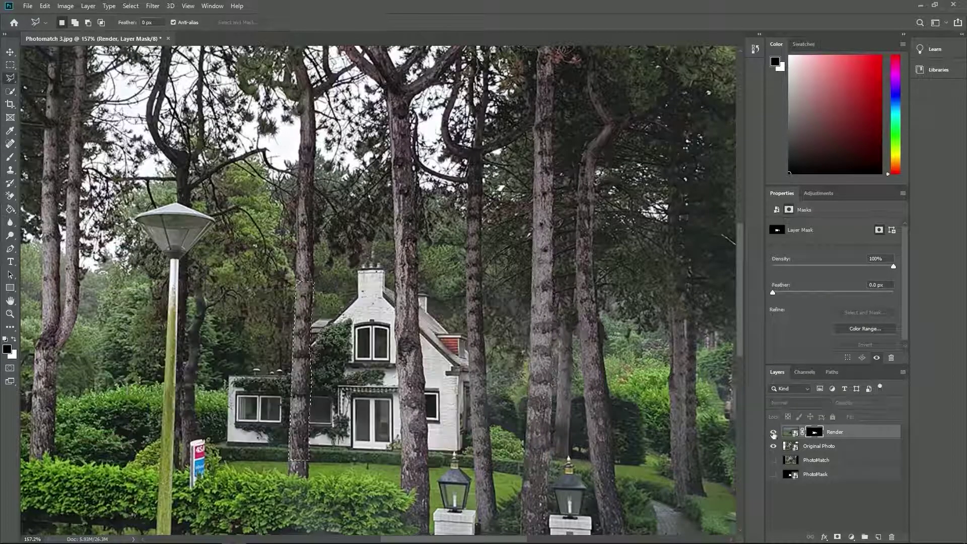
left_click(773, 432)
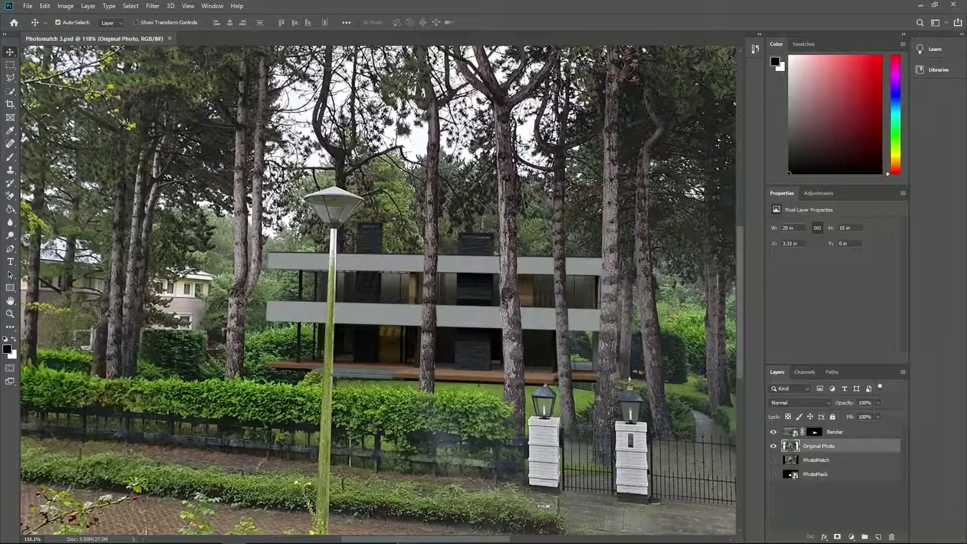
Step: Paint black over the grey porch strip on the Render mask, using a smaller brush for the rest
left_click(11, 158)
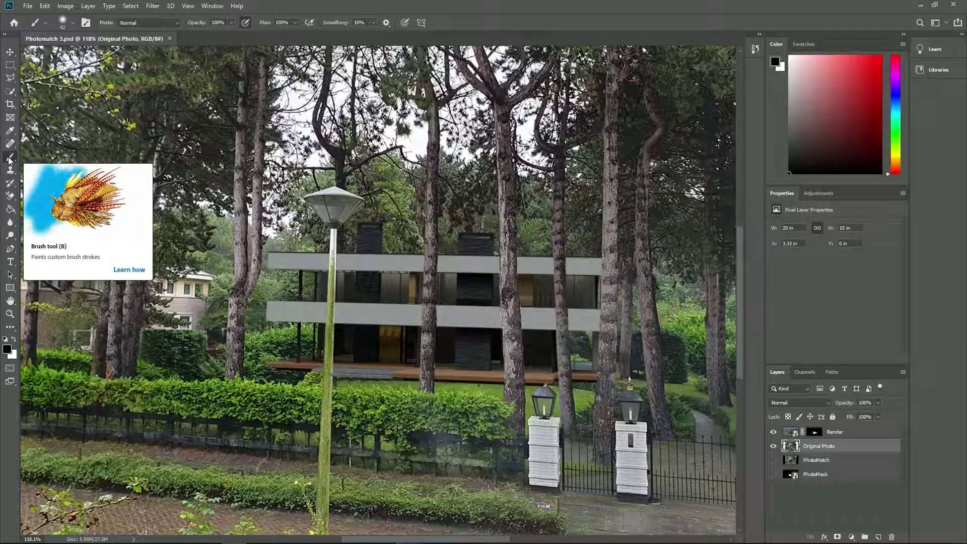
left_click(814, 432)
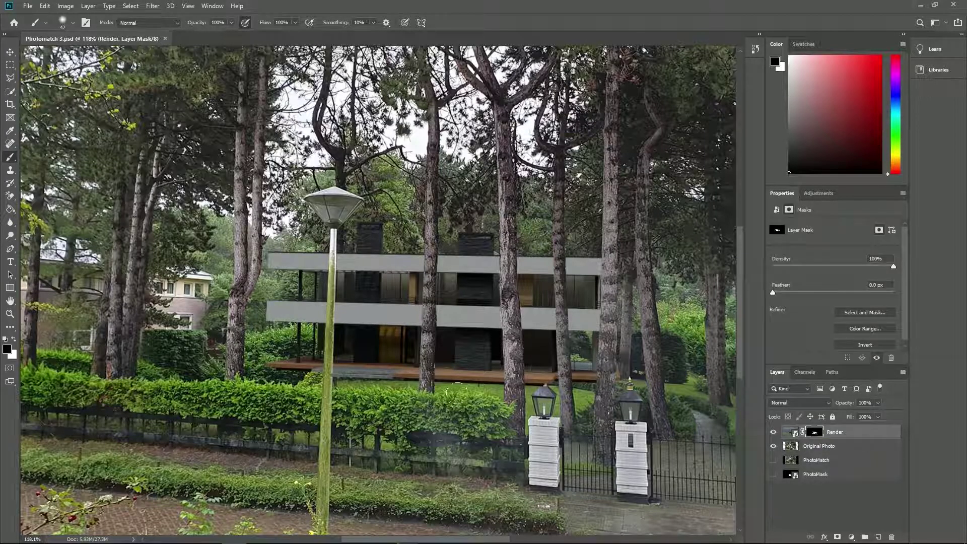
mouse_move(398, 380)
left_mouse_down()
mouse_move(291, 374)
mouse_move(400, 397)
mouse_move(484, 382)
mouse_move(450, 385)
mouse_move(491, 393)
left_mouse_up()
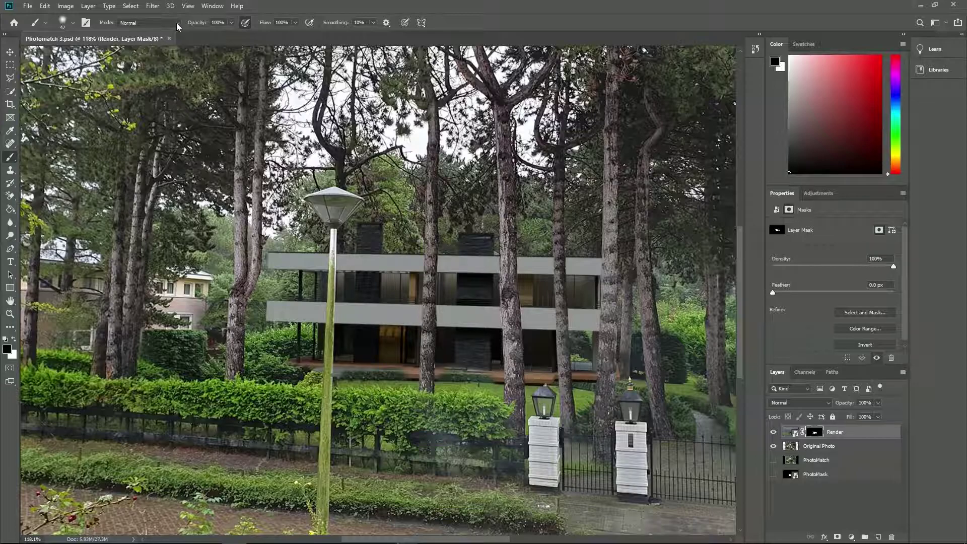
left_click(73, 23)
left_click_drag(106, 42, 96, 42)
left_click(587, 382)
mouse_move(589, 382)
left_mouse_down()
mouse_move(606, 382)
mouse_move(410, 379)
left_mouse_up()
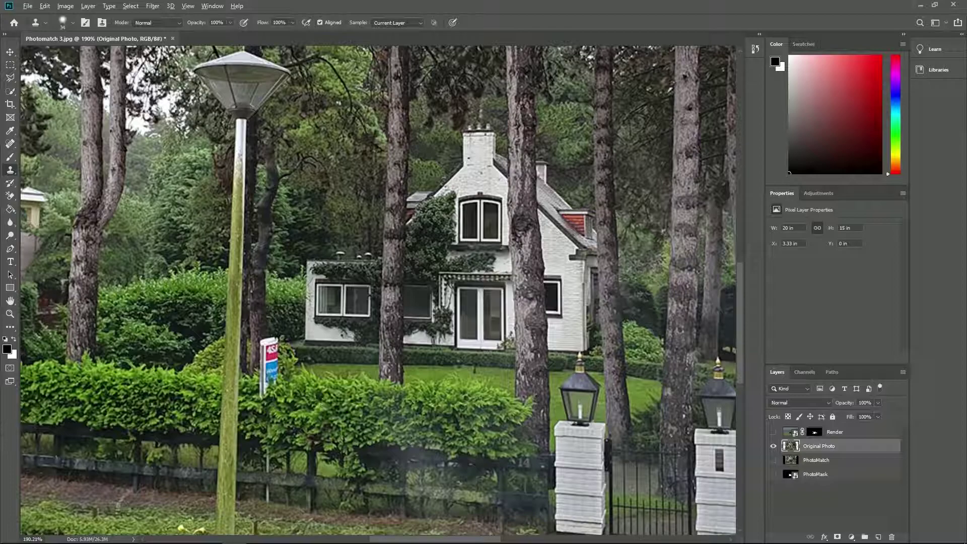
Step: Clone-stamp hedge over the red and blue sign, then marquee the sign by the lamppost
left_click(335, 390, "alt")
mouse_move(277, 387)
left_mouse_down()
mouse_move(267, 360)
mouse_move(282, 337)
left_mouse_up()
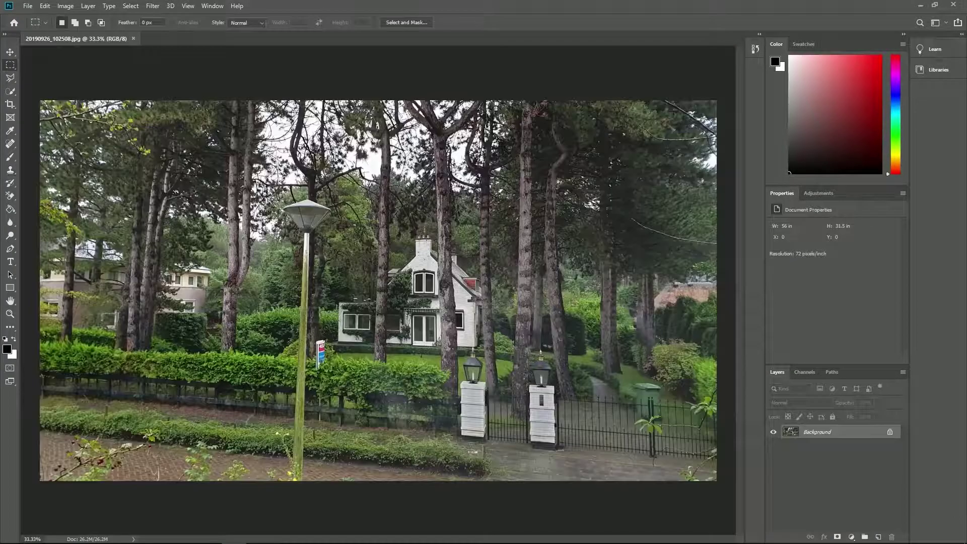
left_click_drag(309, 337, 365, 384)
Step: Content-Aware fill the sign area, convert the background to Layer 0, and reselect the sign
left_click(44, 6)
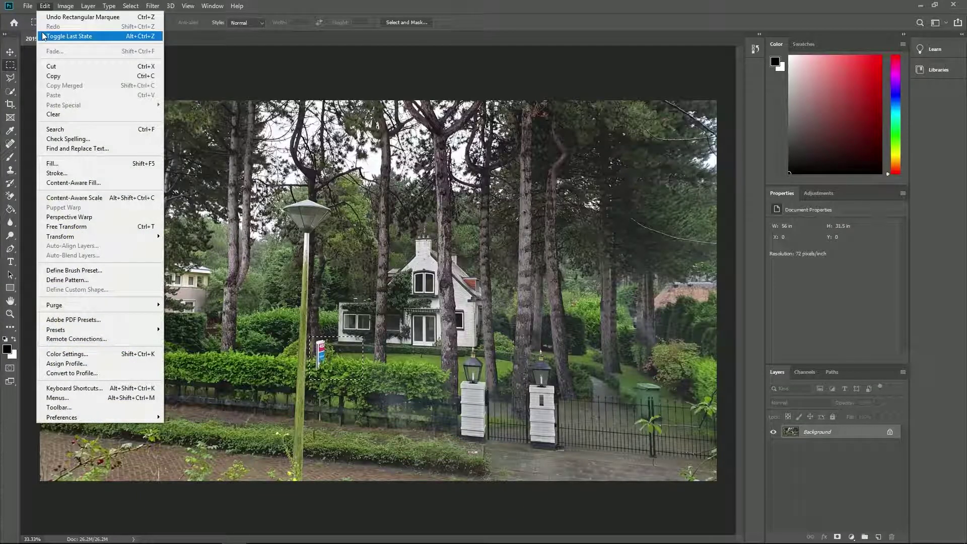
left_click(57, 164)
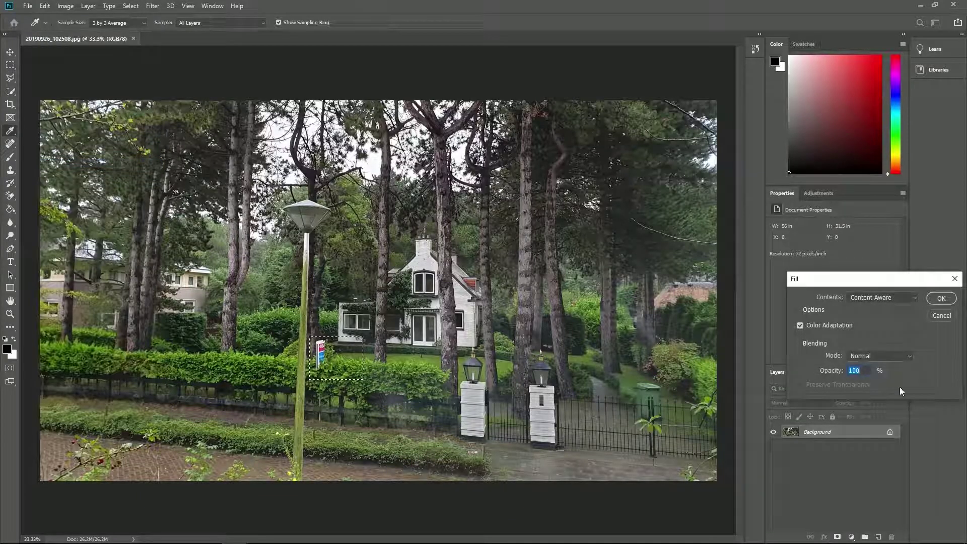
left_click(943, 299)
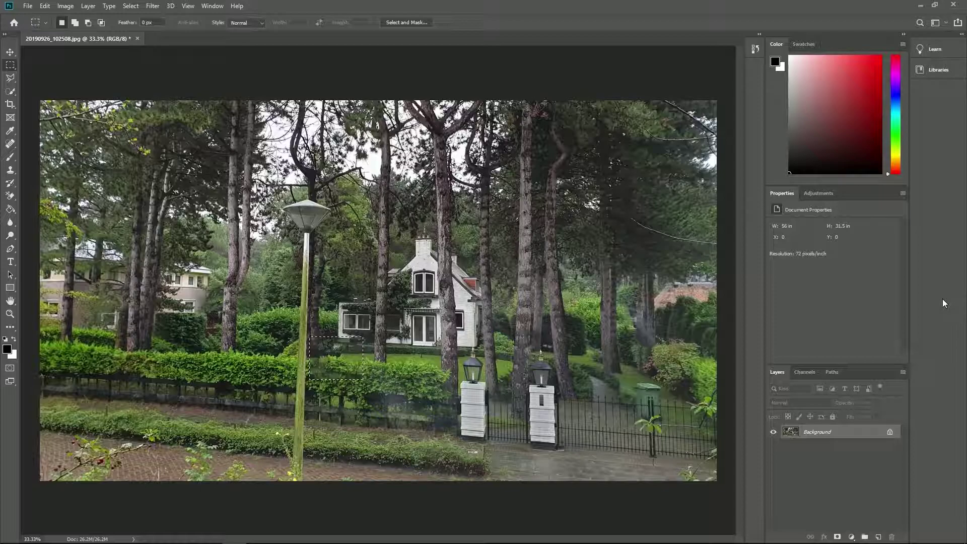
left_click(890, 431)
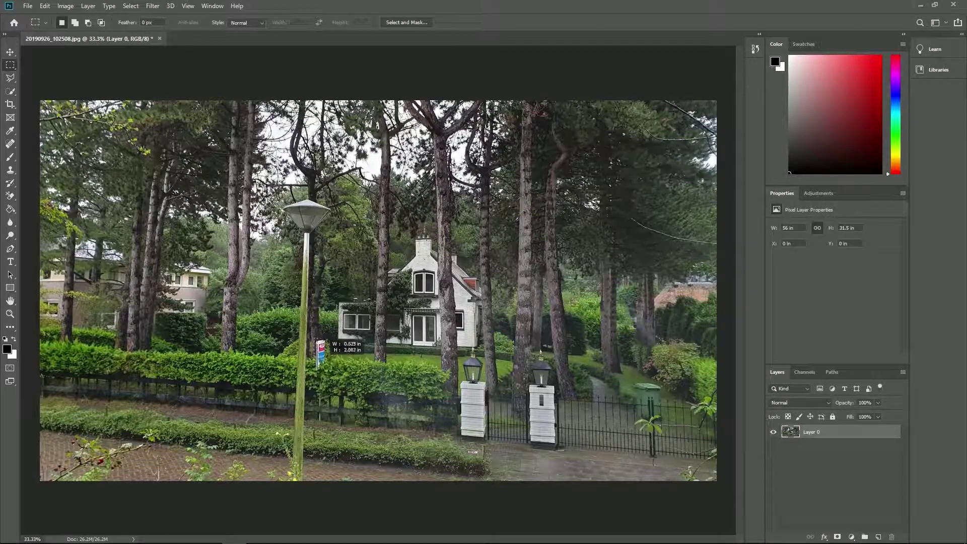
left_click_drag(321, 318, 328, 376)
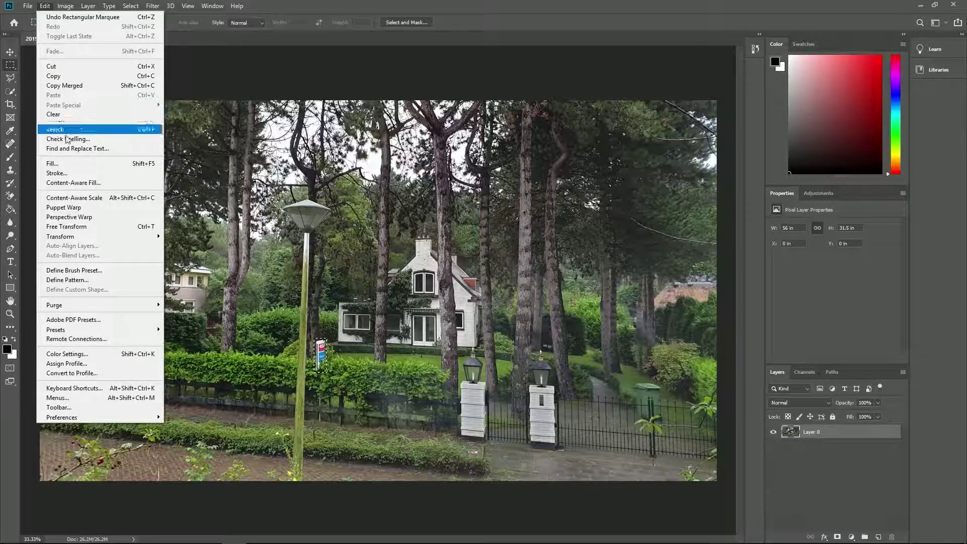
Step: Exclude the house windows and lamp pole from sampling, then output the fill to a new layer
left_click(78, 184)
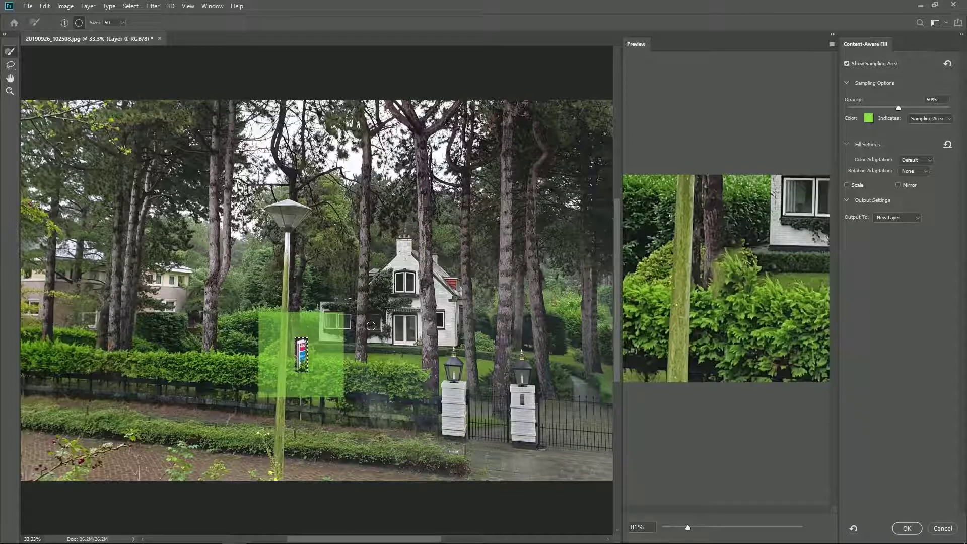
mouse_move(325, 318)
left_mouse_down()
mouse_move(331, 332)
mouse_move(351, 292)
left_mouse_up()
mouse_move(284, 309)
left_mouse_down()
mouse_move(280, 390)
mouse_move(281, 312)
left_mouse_up()
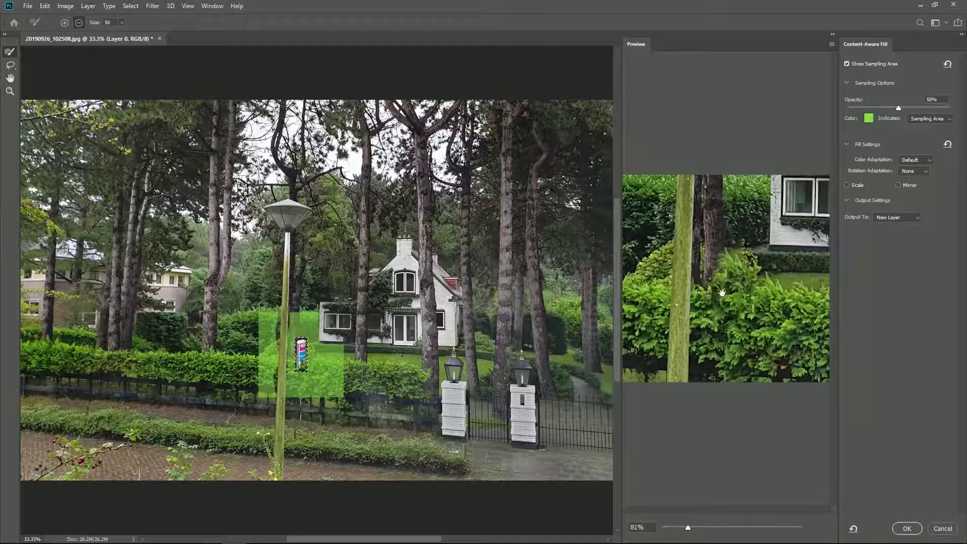
left_click(906, 528)
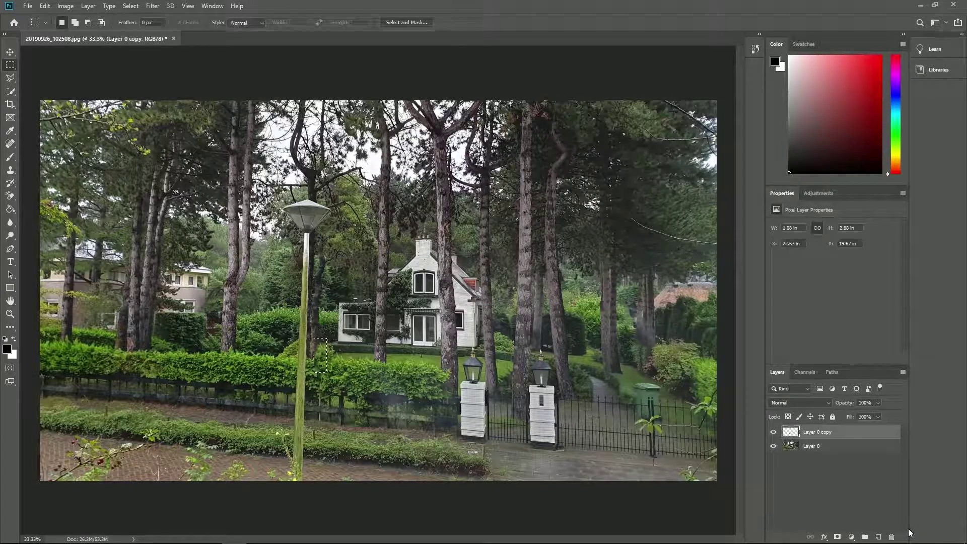